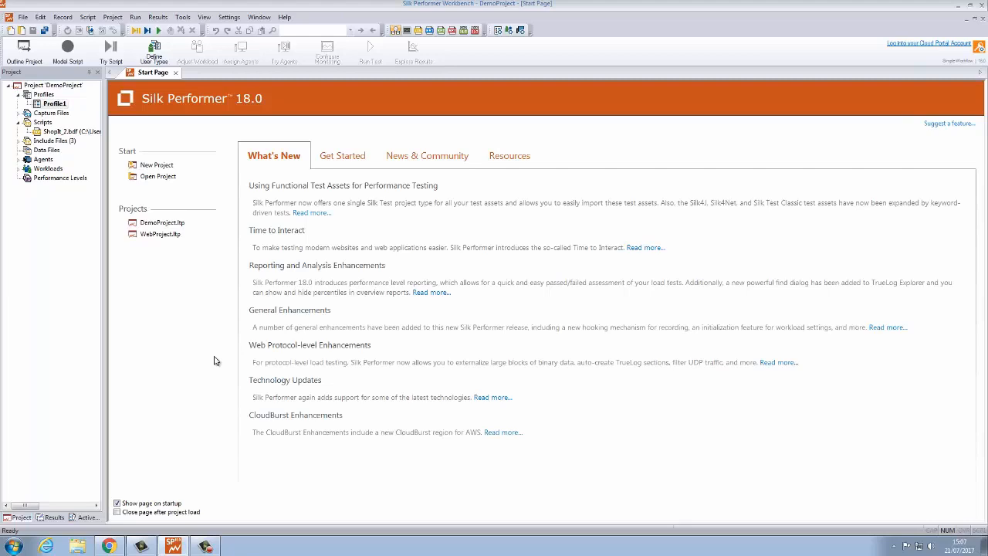
Start defining the workload's user types and edit Profile1, choosing MS Internet Explorer 10.0 as its browser.
{"action": "left_click", "coordinate": [154, 59]}
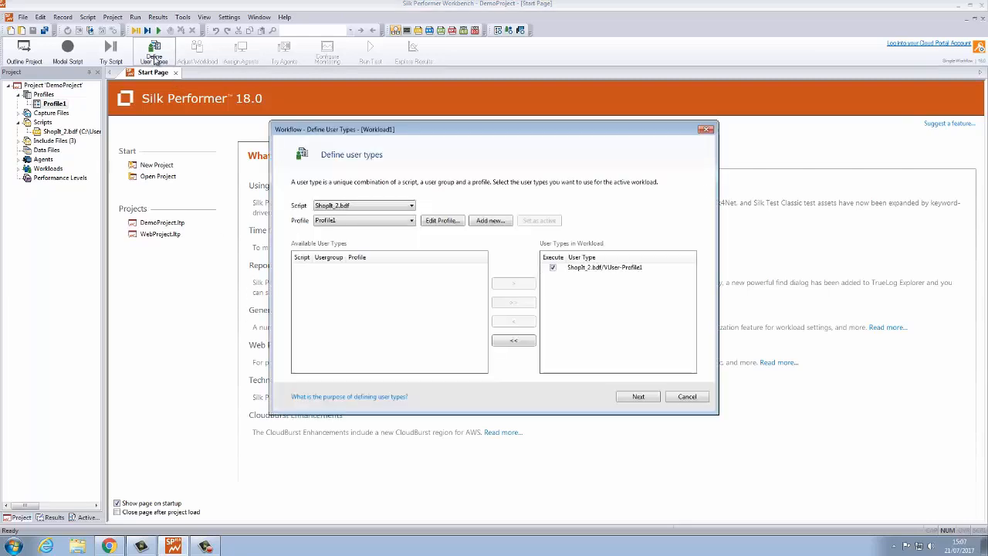
{"action": "left_click", "coordinate": [441, 222]}
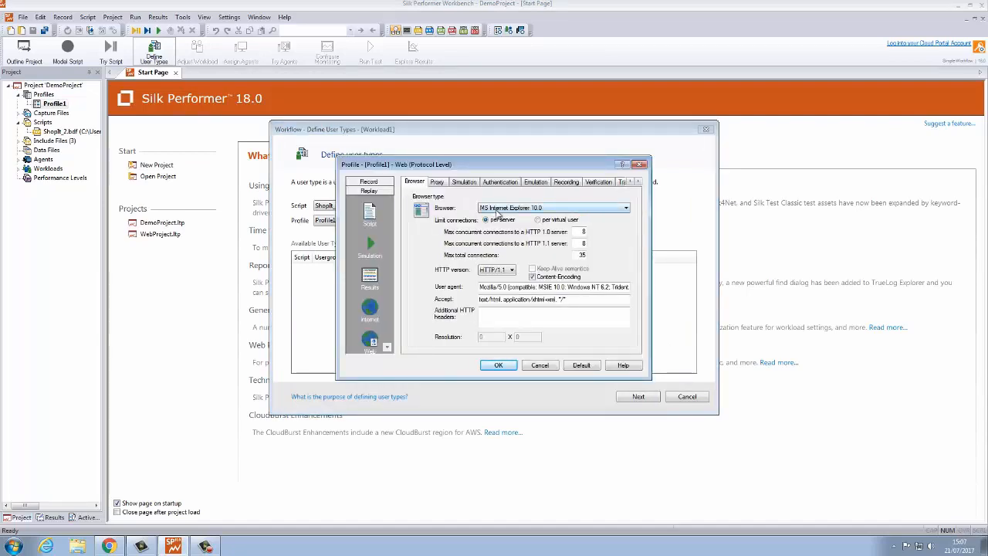
{"action": "left_click", "coordinate": [498, 208]}
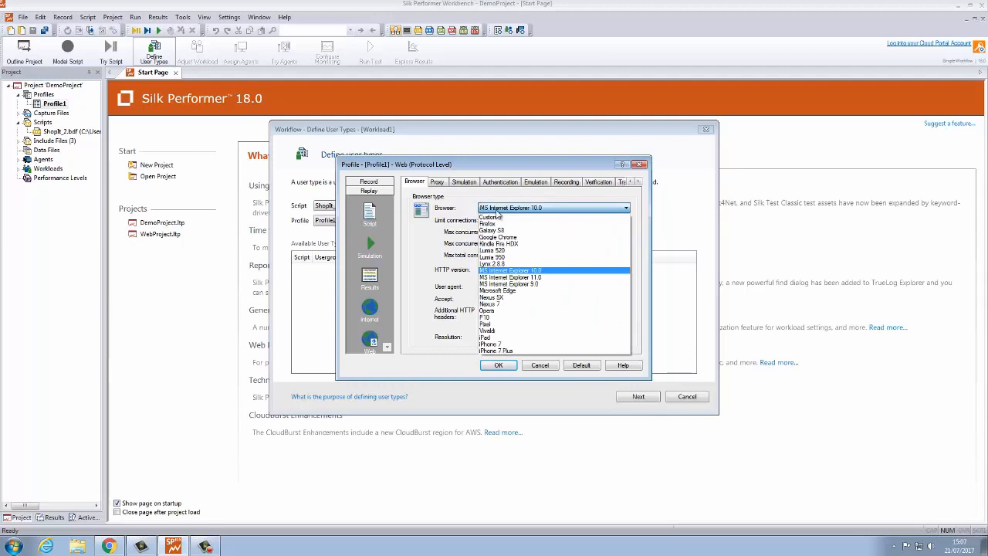
{"action": "left_click", "coordinate": [516, 271]}
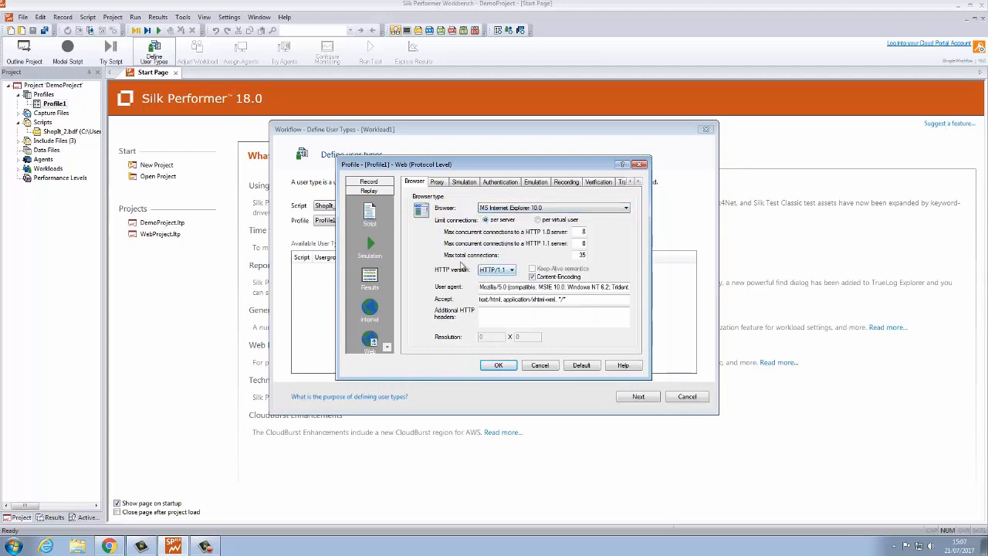
Switch Profile1's random thinking time from exponential to uniform distribution.
{"action": "left_click", "coordinate": [369, 309]}
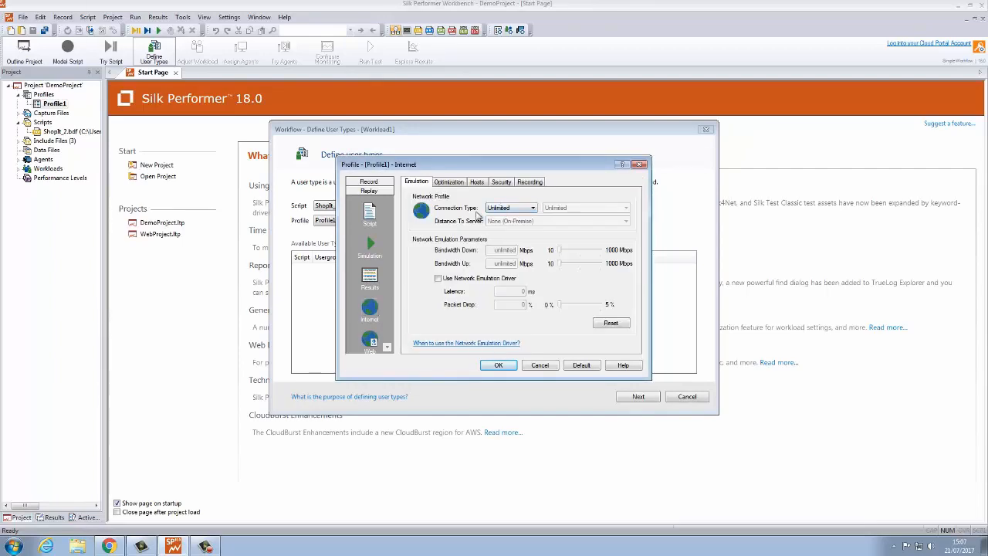
{"action": "left_click", "coordinate": [370, 251]}
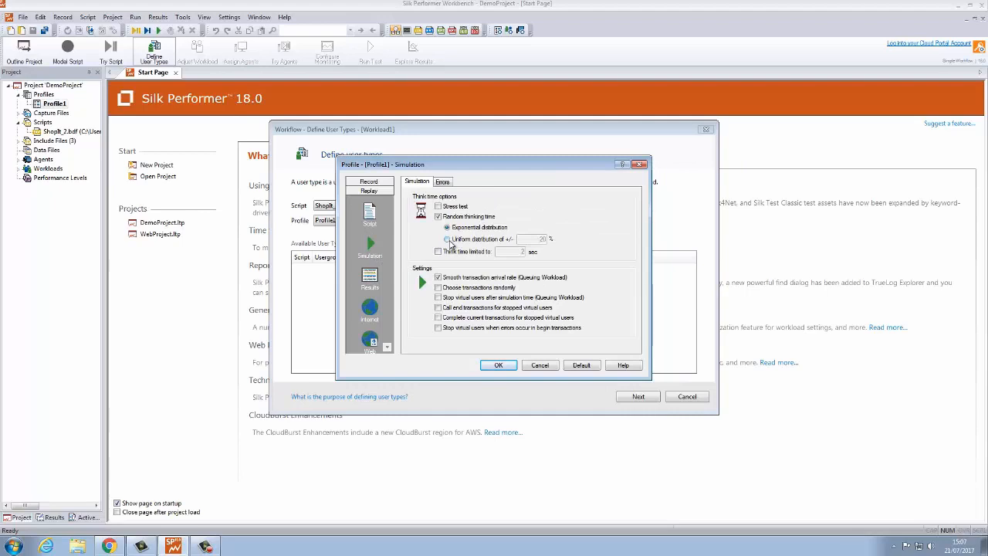
{"action": "left_click", "coordinate": [448, 240]}
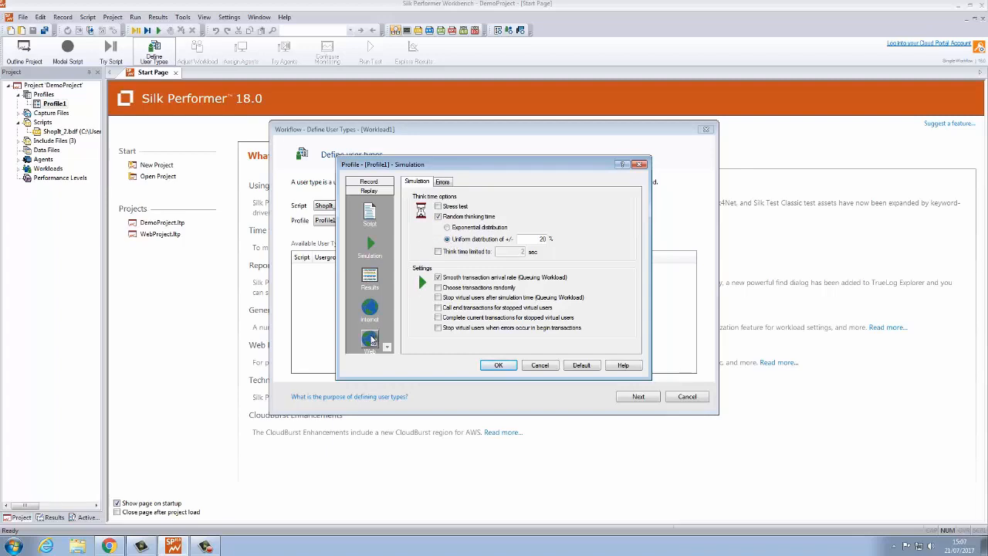
Set the user tolerance in Profile1's web simulation settings to Average user and save the profile.
{"action": "left_click", "coordinate": [370, 340]}
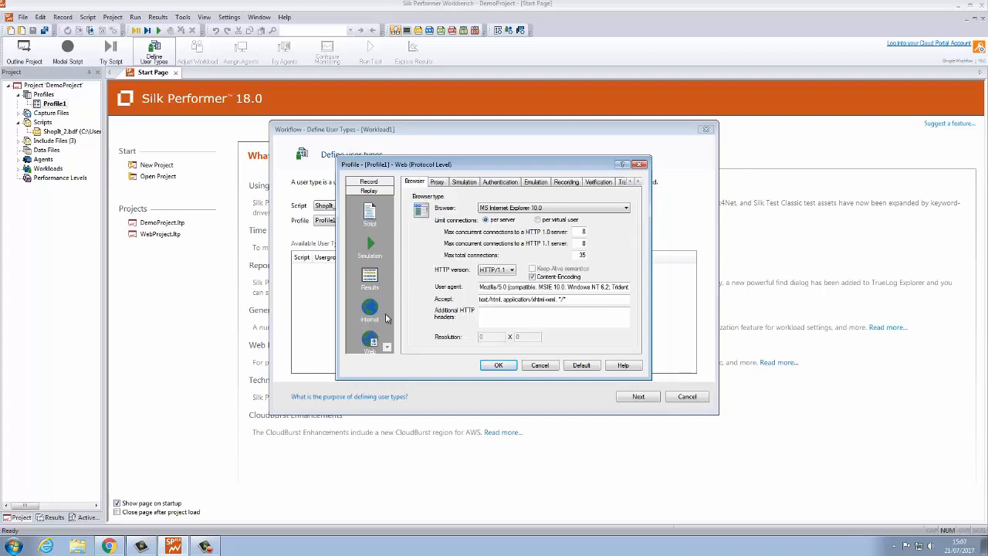
{"action": "left_click", "coordinate": [463, 184]}
{"action": "left_click", "coordinate": [447, 278]}
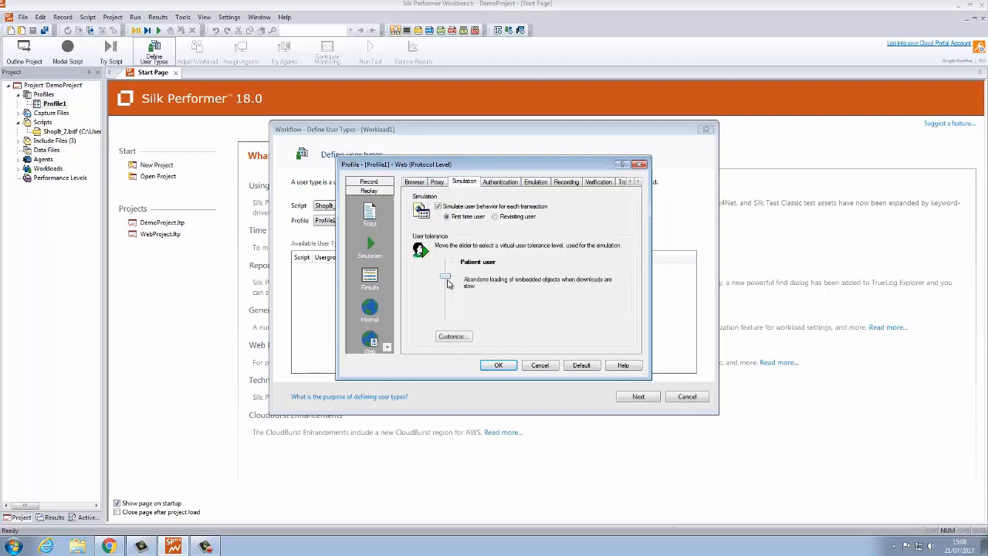
{"action": "left_click", "coordinate": [446, 294]}
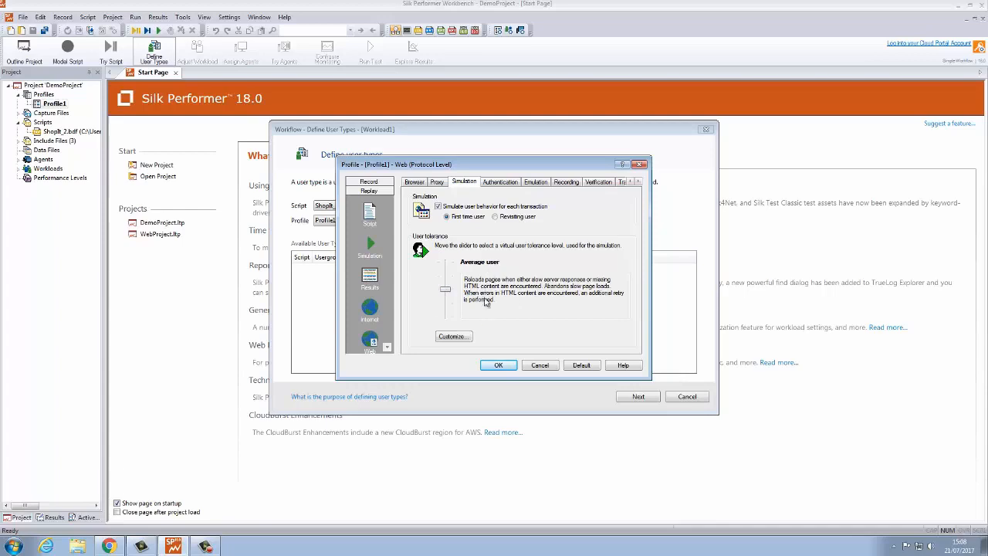
{"action": "left_click", "coordinate": [495, 367]}
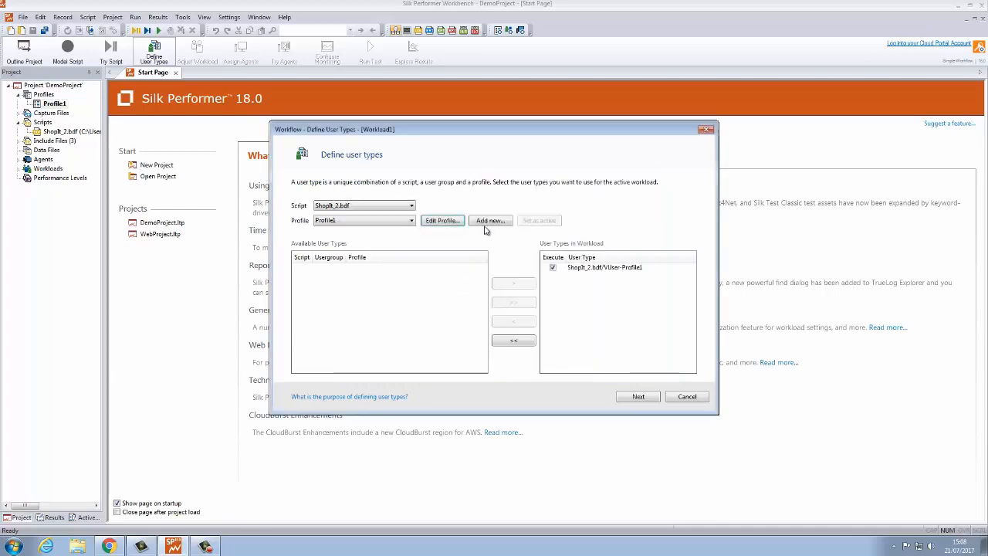
Add a new profile named FireFox.
{"action": "left_click", "coordinate": [488, 222]}
{"action": "type", "text": "F"}
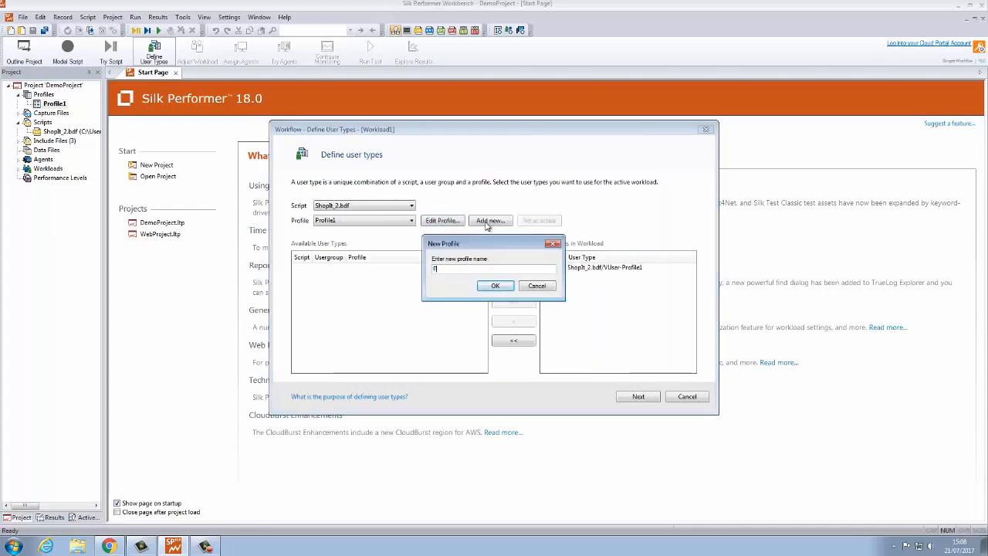
{"action": "type", "text": "ireFox"}
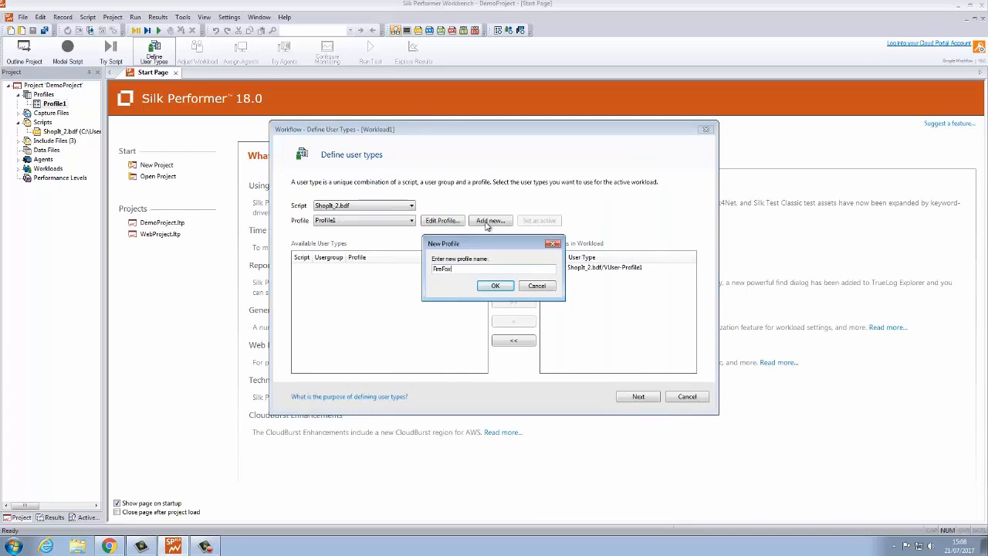
{"action": "left_click", "coordinate": [496, 285]}
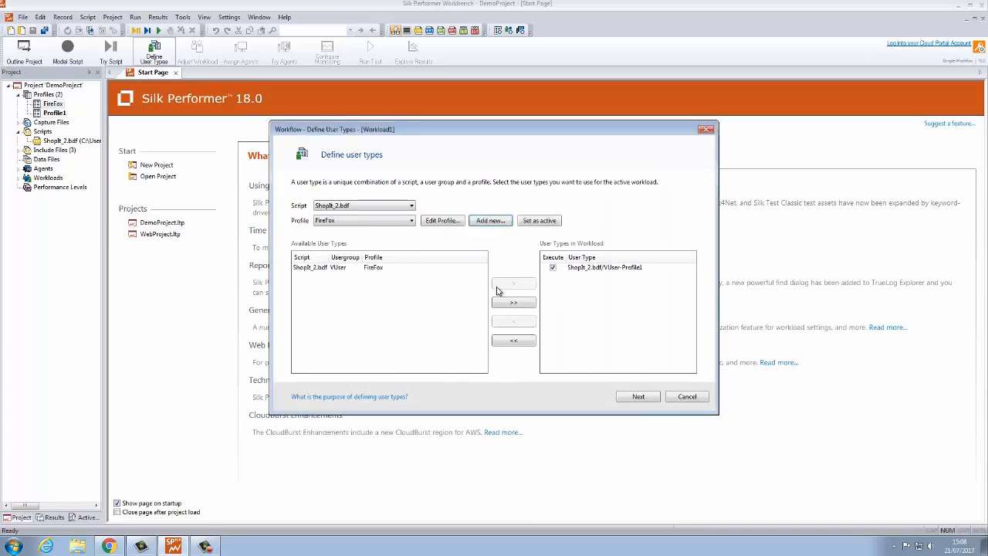
Set the FireFox profile's browser to Firefox and save the profile.
{"action": "left_click", "coordinate": [446, 222]}
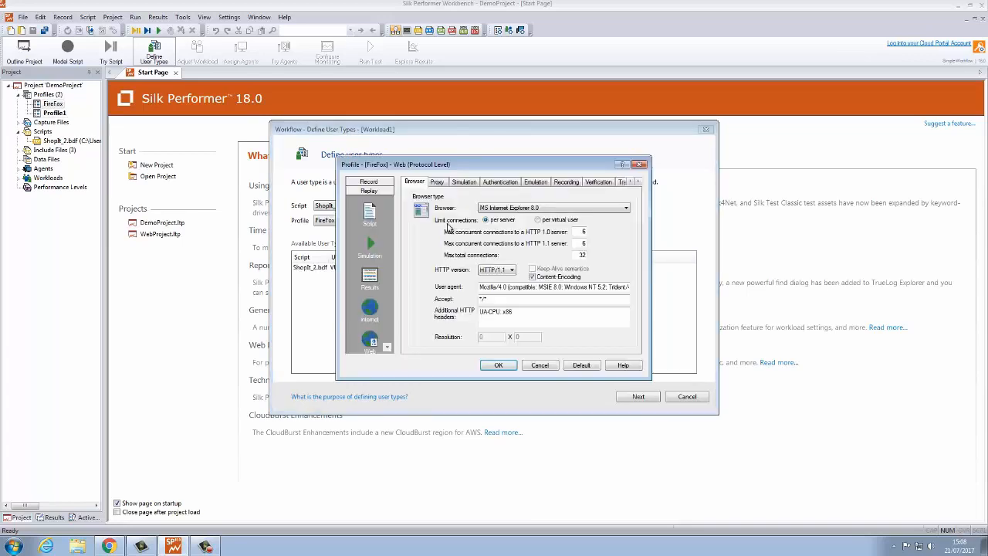
{"action": "left_click", "coordinate": [494, 209]}
{"action": "left_click", "coordinate": [499, 222]}
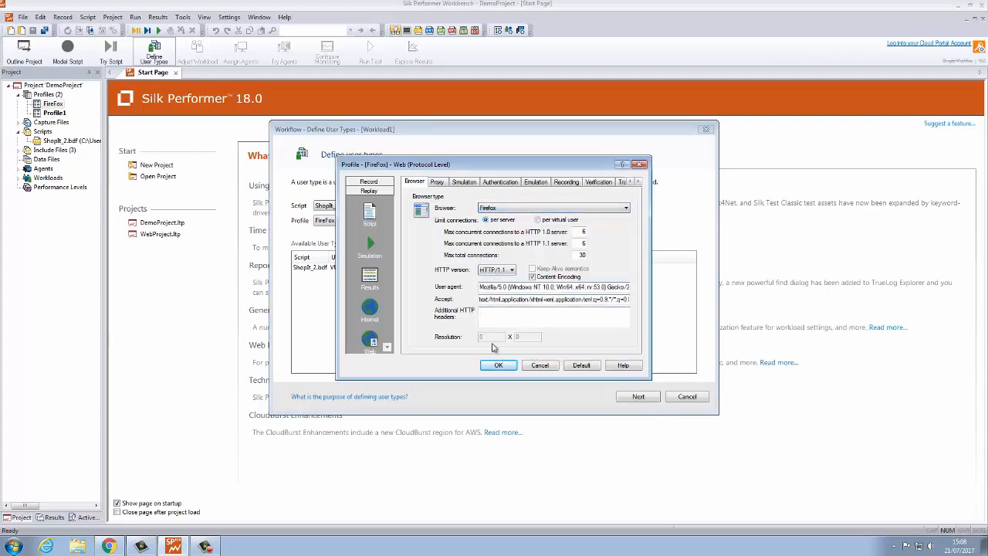
{"action": "left_click", "coordinate": [498, 366]}
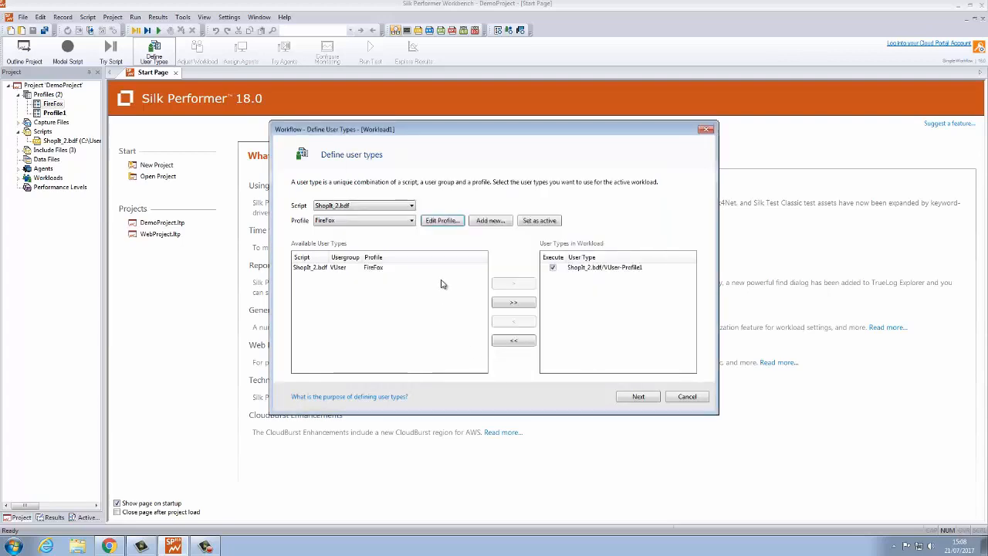
Add another profile named iPhone.
{"action": "left_click", "coordinate": [487, 226]}
{"action": "key", "text": "BackSpace"}
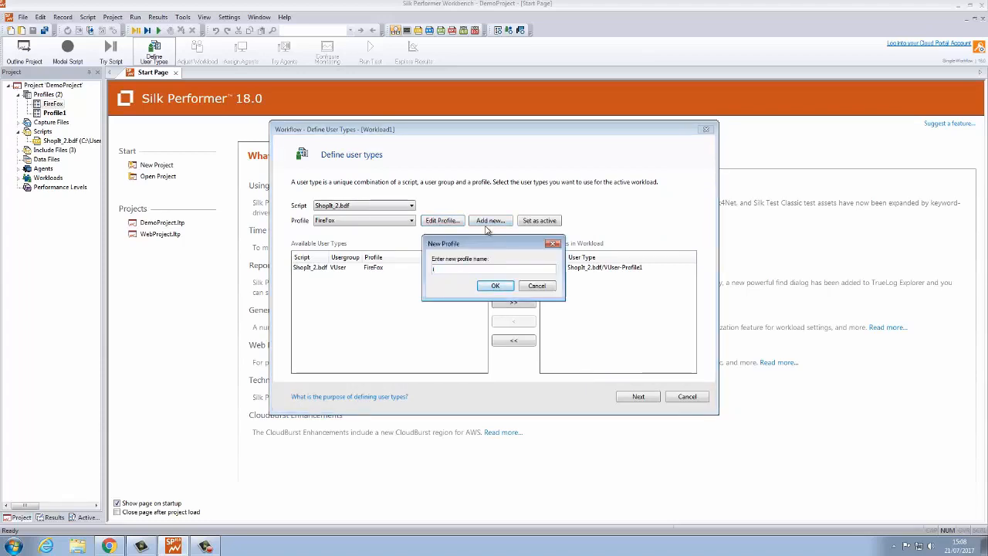
{"action": "type", "text": "iPhone"}
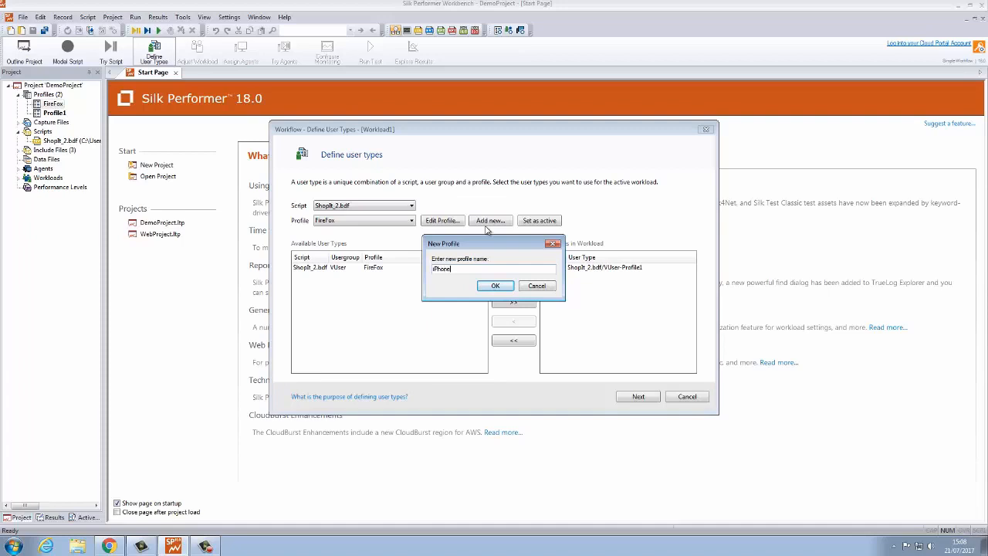
{"action": "left_click", "coordinate": [492, 286]}
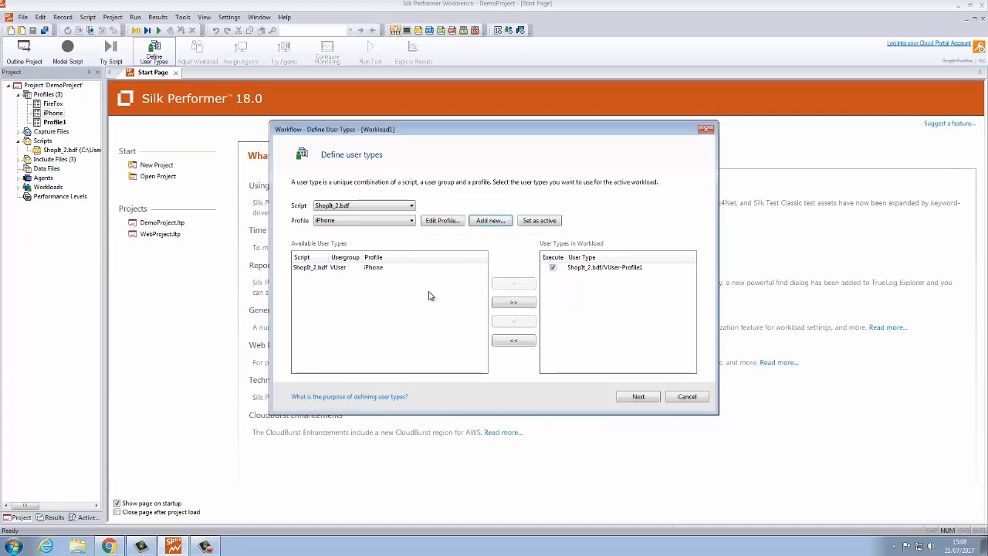
Set the iPhone profile's browser to iPhone 7.
{"action": "left_click", "coordinate": [447, 225]}
{"action": "left_click", "coordinate": [481, 210]}
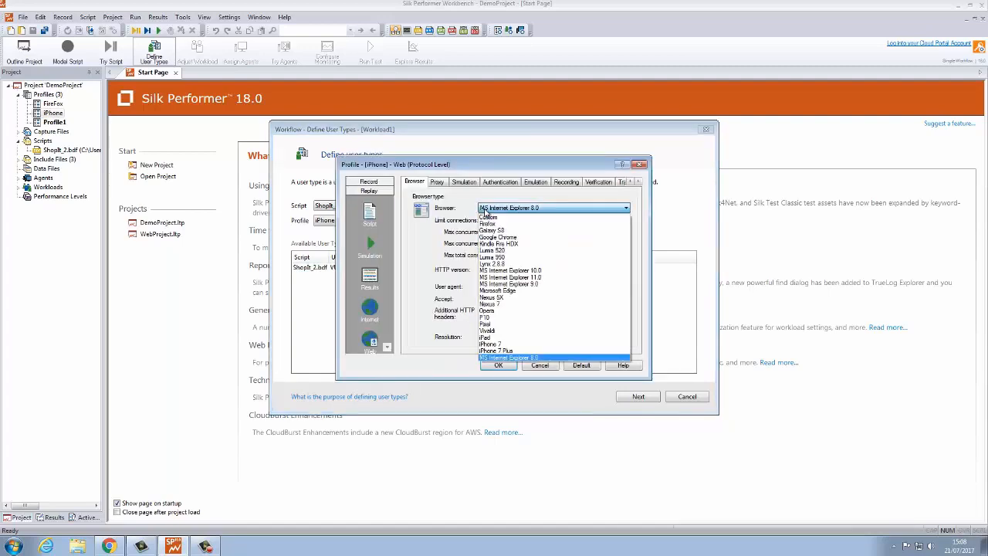
{"action": "left_click", "coordinate": [476, 337]}
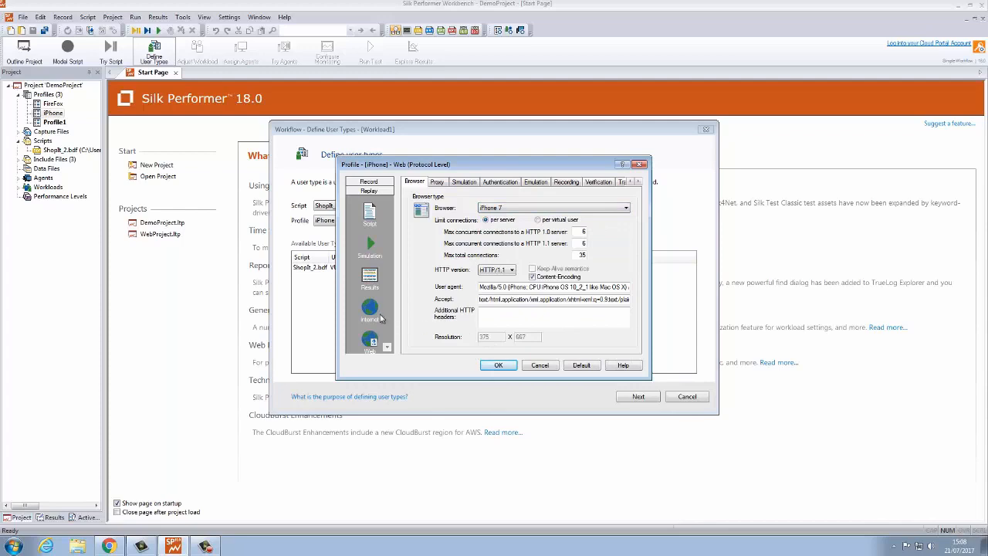
Give the iPhone profile a Mobile HSDPA connection with 14.4 Mbps bandwidth down, save it, and close the user type definition.
{"action": "left_click", "coordinate": [370, 311]}
{"action": "left_click", "coordinate": [525, 208]}
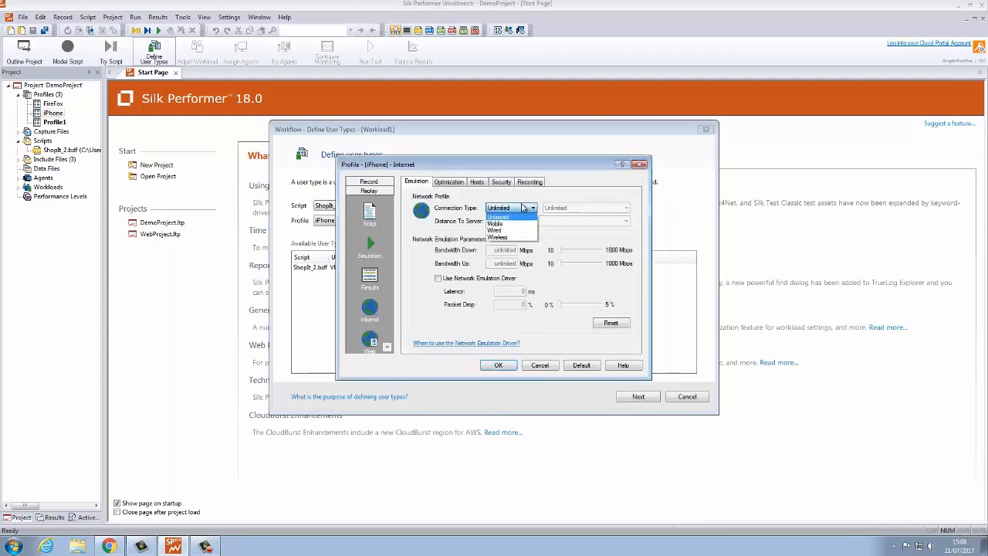
{"action": "left_click", "coordinate": [511, 226]}
{"action": "left_click", "coordinate": [554, 213]}
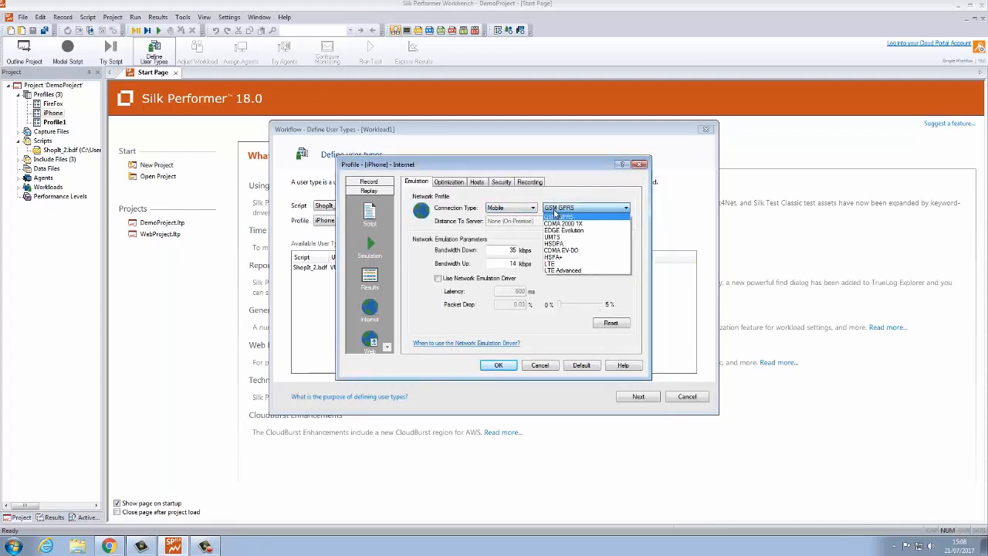
{"action": "left_click", "coordinate": [559, 246]}
{"action": "left_click_drag", "start_coordinate": [559, 246], "coordinate": [594, 255]}
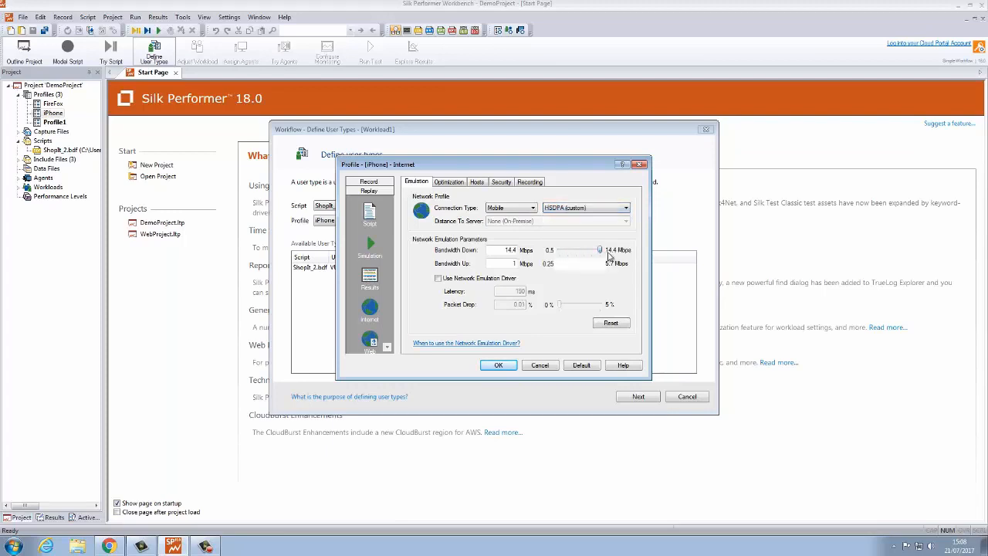
{"action": "left_click", "coordinate": [498, 365]}
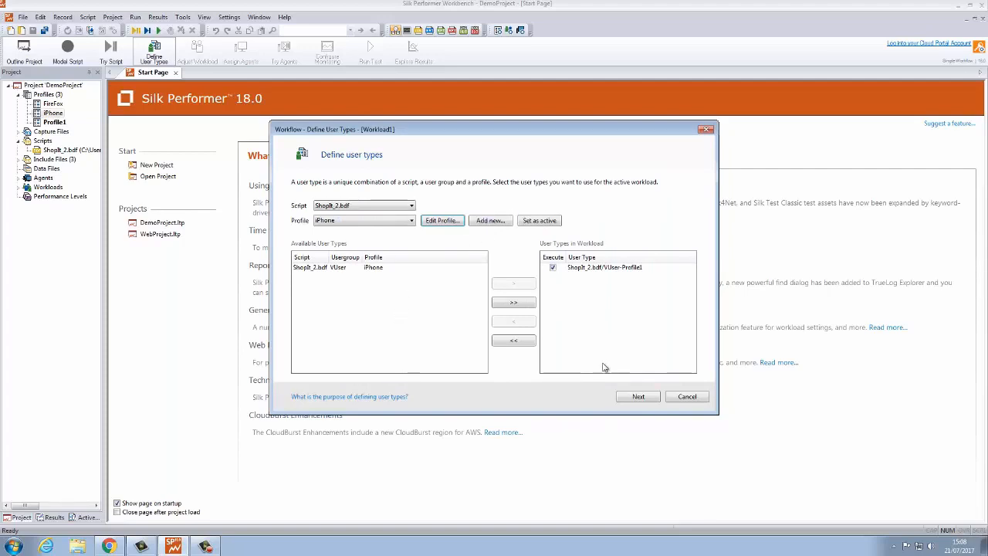
{"action": "left_click", "coordinate": [705, 130]}
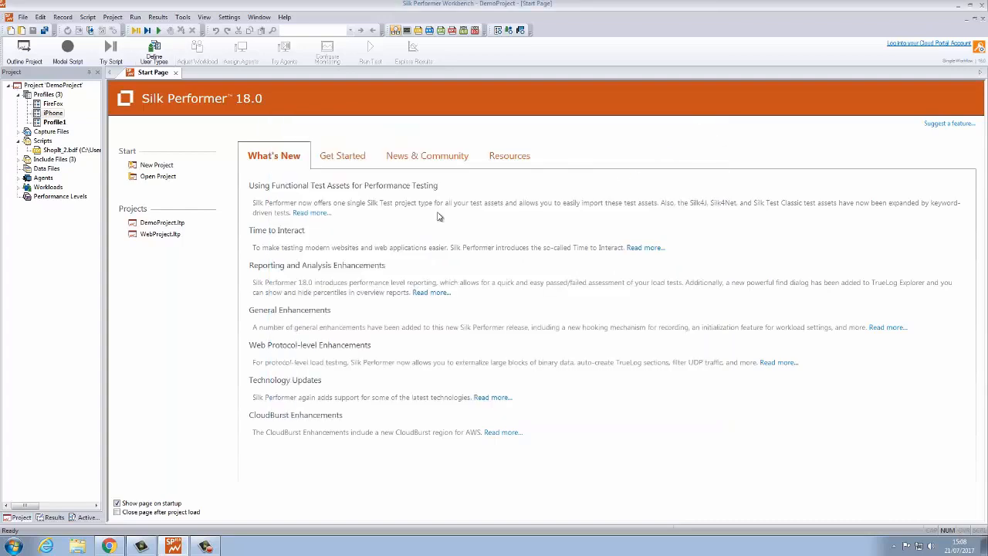
Rename Profile1 in the project tree to Internet Explorer.
{"action": "right_click", "coordinate": [56, 124]}
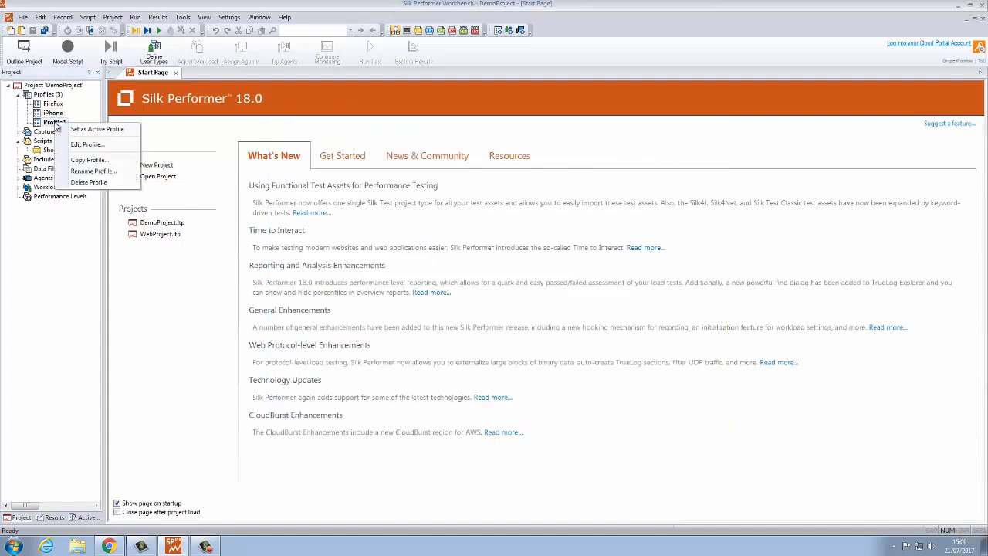
{"action": "left_click", "coordinate": [93, 170]}
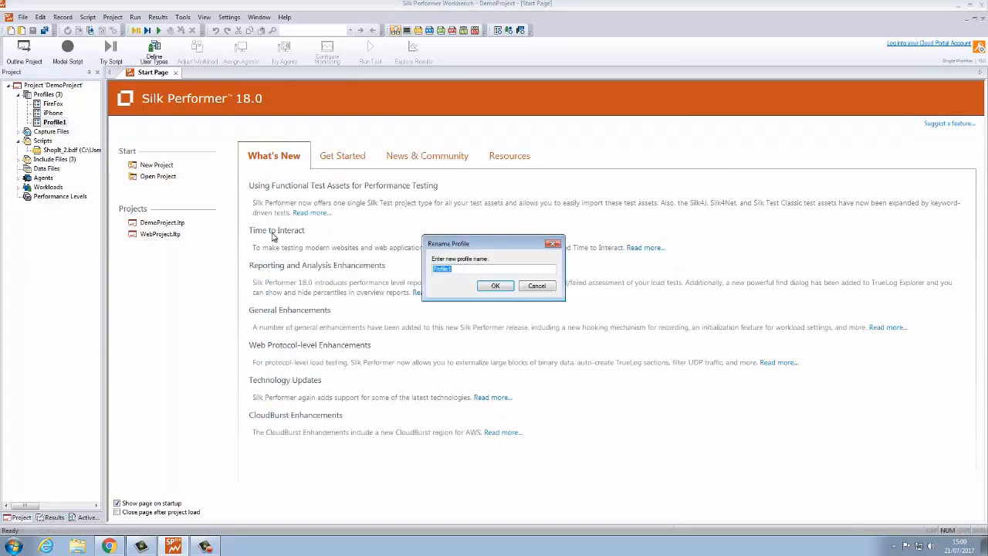
{"action": "type", "text": "iPterne"}
{"action": "left_click", "coordinate": [492, 288]}
Copy the Internet Explorer profile as a new profile named Chrome.
{"action": "right_click", "coordinate": [66, 122]}
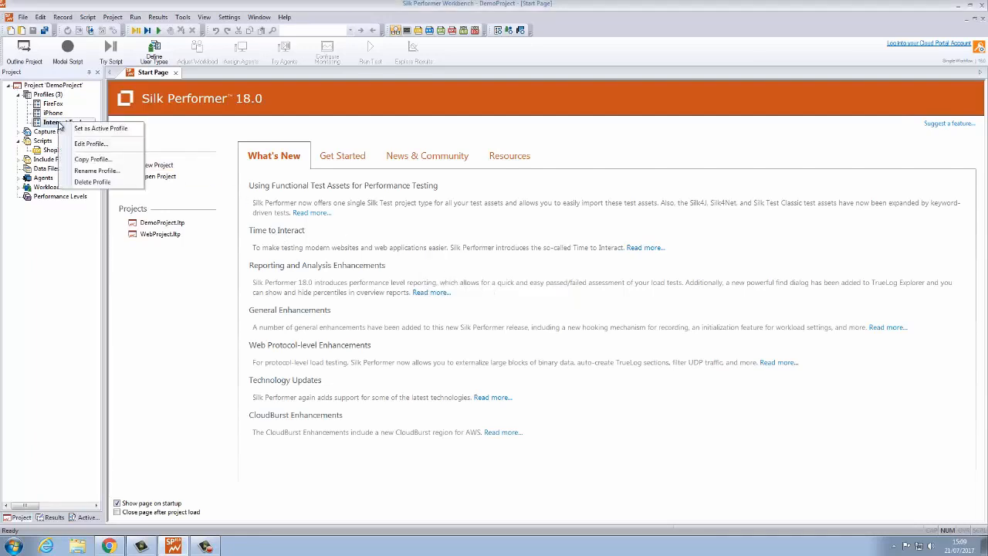
{"action": "left_click", "coordinate": [88, 159]}
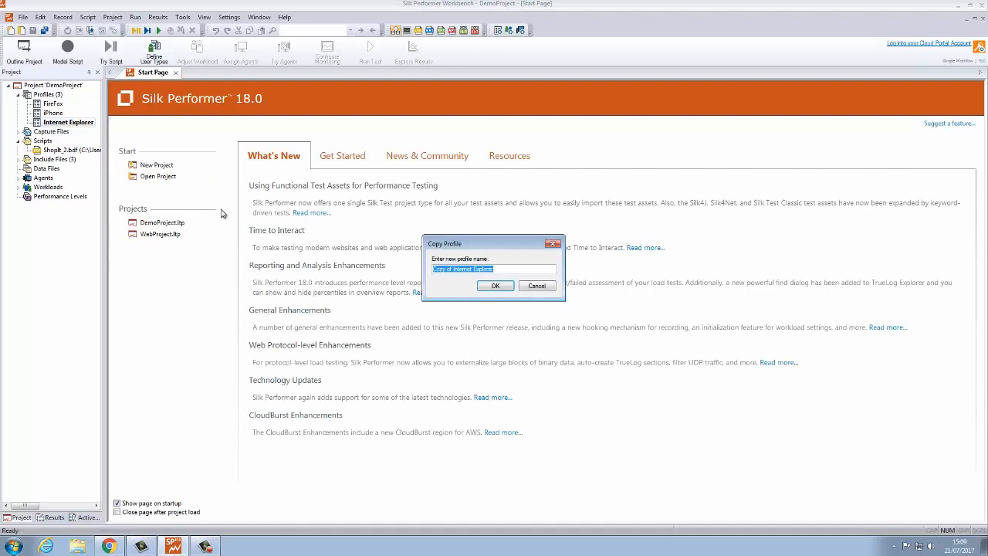
{"action": "type", "text": "Chrome"}
{"action": "left_click", "coordinate": [495, 285]}
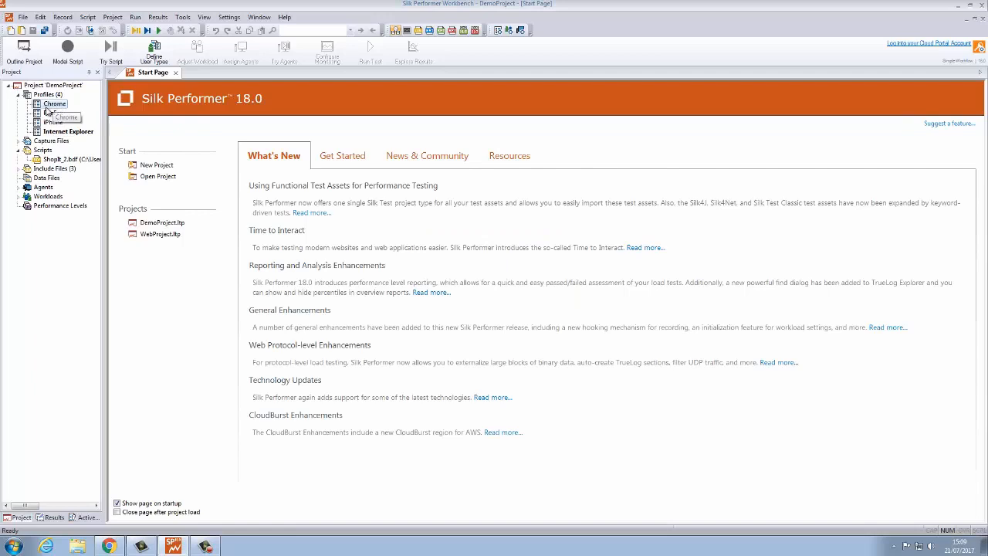
Set the Chrome profile's network emulation to a Mobile LTE connection and save the profile settings.
{"action": "double_click", "coordinate": [48, 107]}
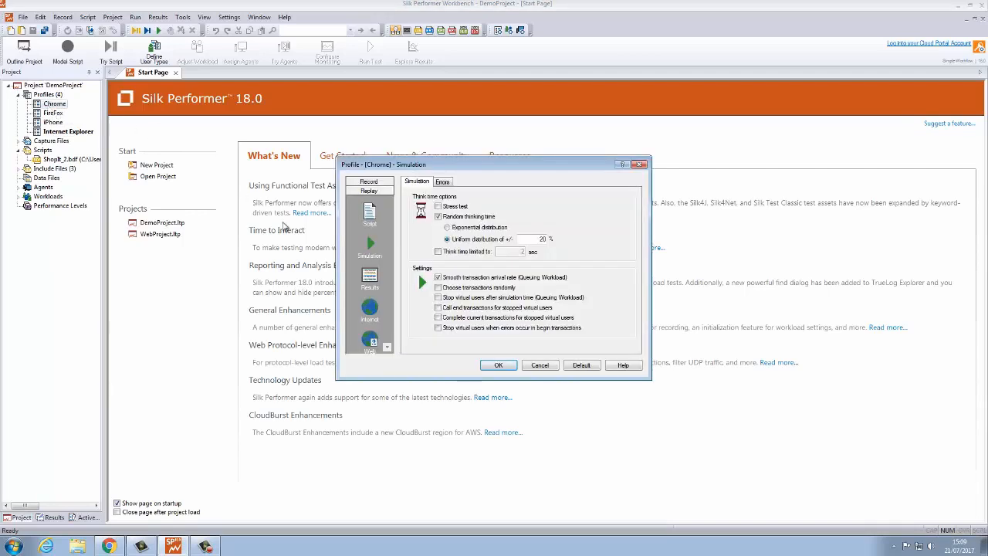
{"action": "left_click", "coordinate": [370, 309]}
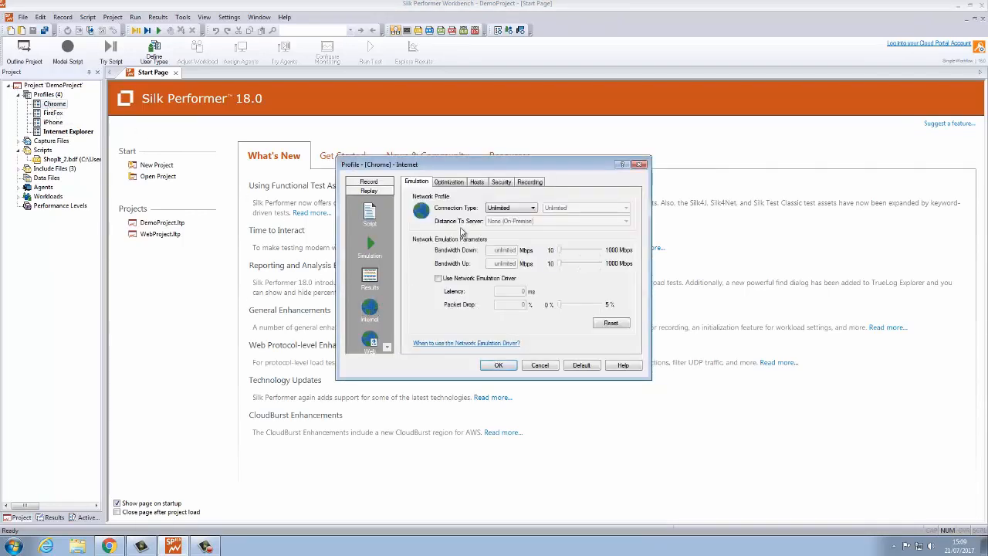
{"action": "left_click", "coordinate": [498, 209]}
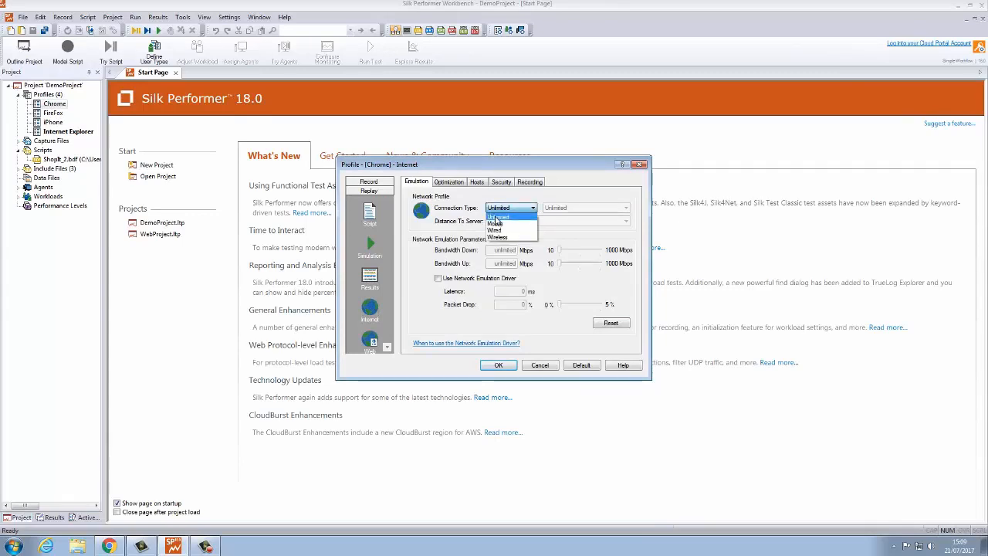
{"action": "left_click", "coordinate": [495, 223]}
{"action": "left_click", "coordinate": [560, 209]}
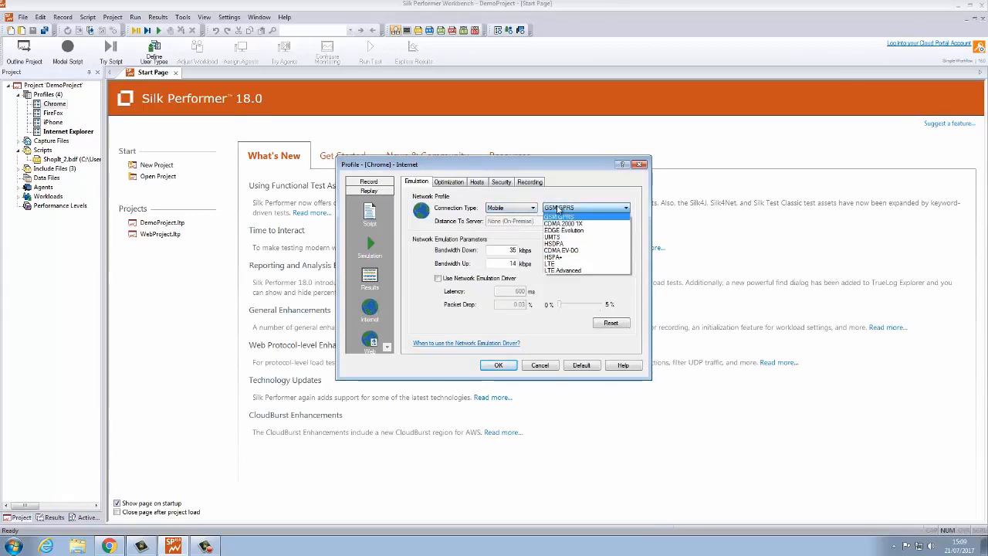
{"action": "left_click", "coordinate": [553, 262]}
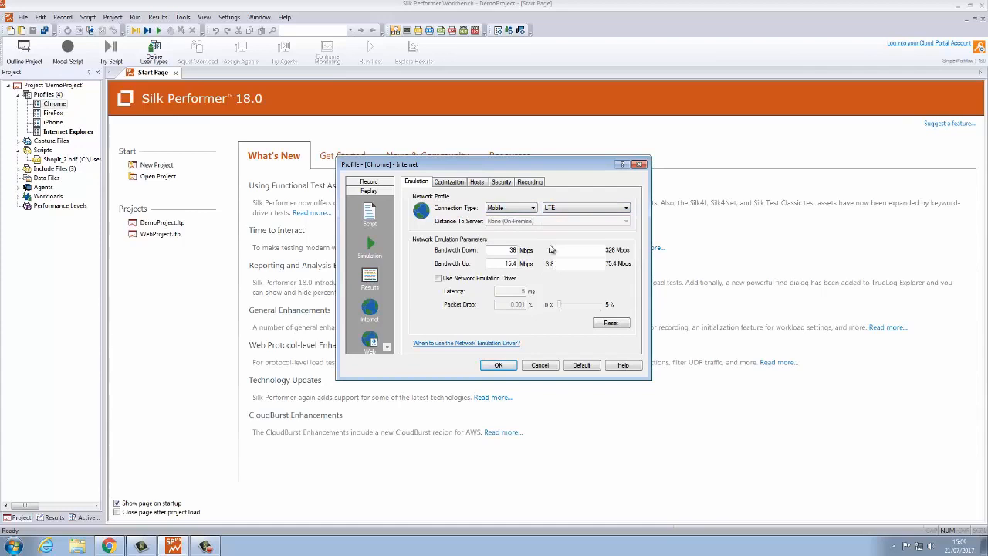
{"action": "left_click", "coordinate": [499, 365]}
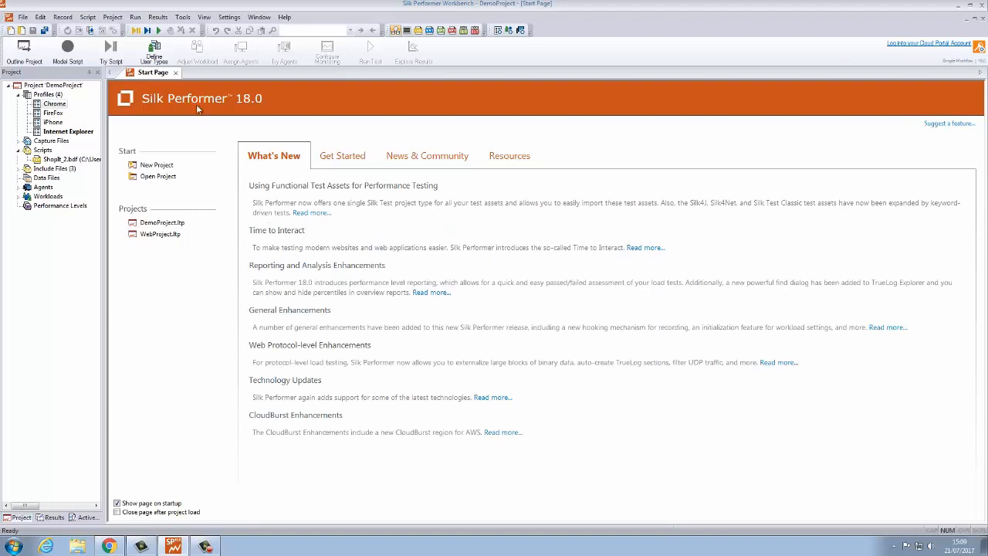
Add the iPhone, Chrome and FireFox user types to the workload, then leave the workload adjustment dialog unchanged.
{"action": "left_click", "coordinate": [154, 51]}
{"action": "left_click_drag", "start_coordinate": [358, 267], "coordinate": [359, 284]}
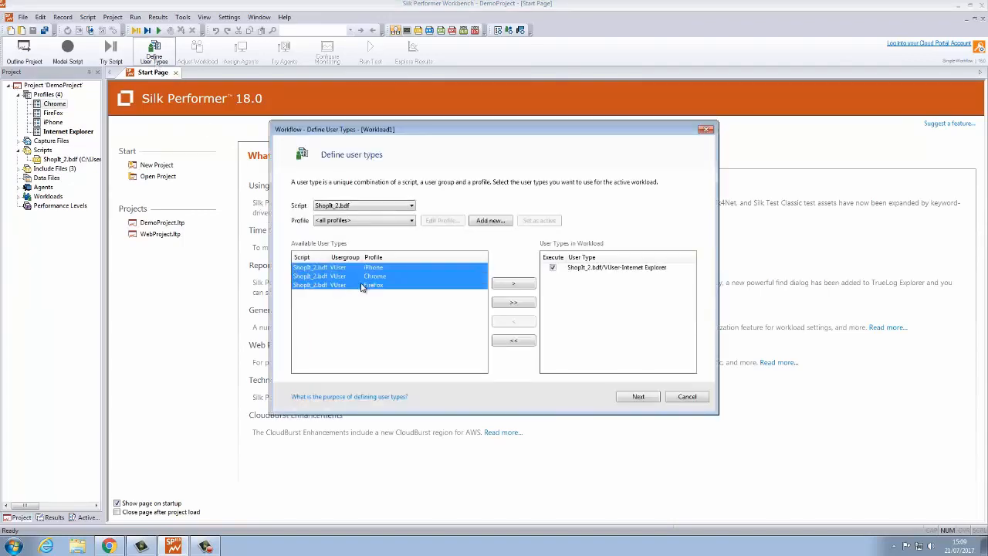
{"action": "left_click", "coordinate": [500, 303]}
{"action": "left_click", "coordinate": [649, 397]}
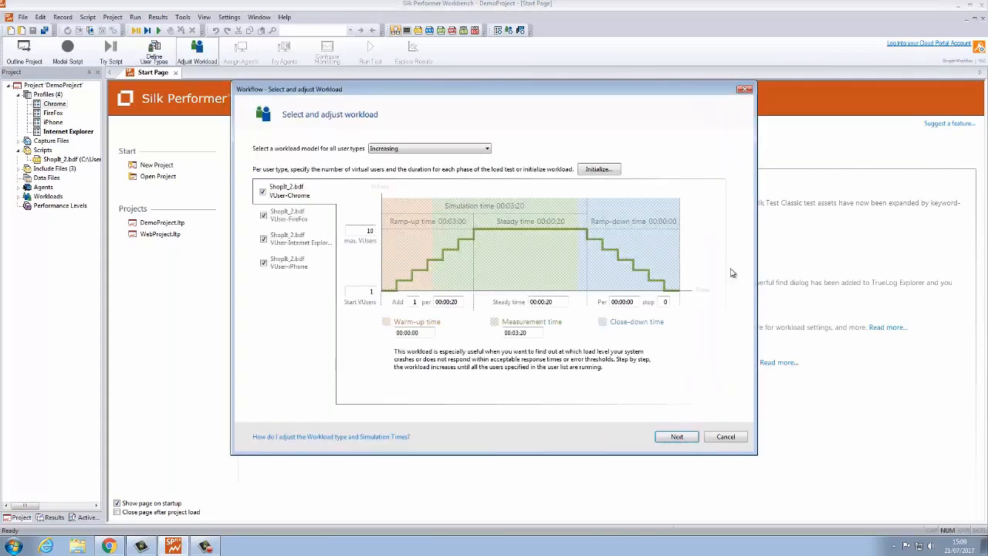
{"action": "left_click", "coordinate": [744, 88]}
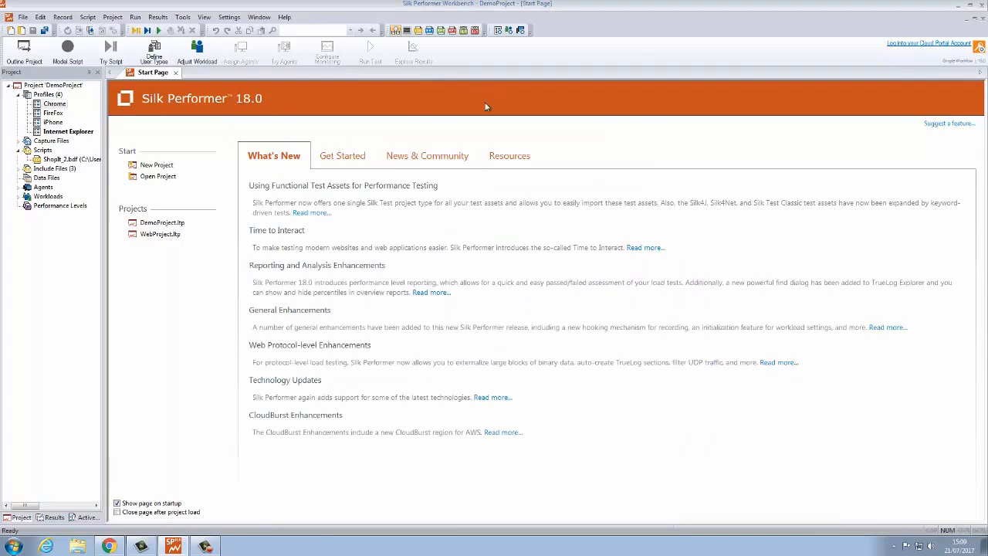
Show the full workflow bar and run a baseline test for all user types in the workload.
{"action": "right_click", "coordinate": [543, 57]}
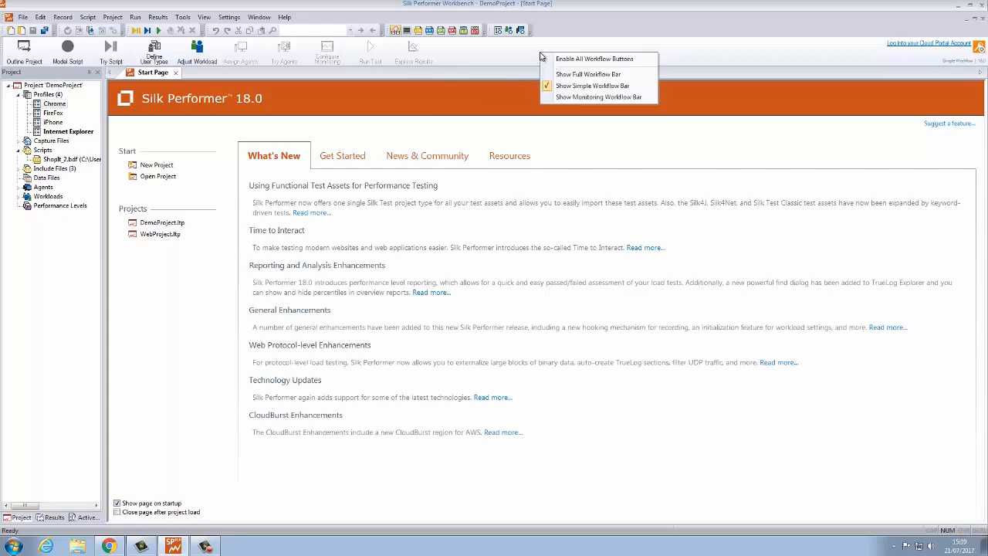
{"action": "left_click", "coordinate": [569, 75]}
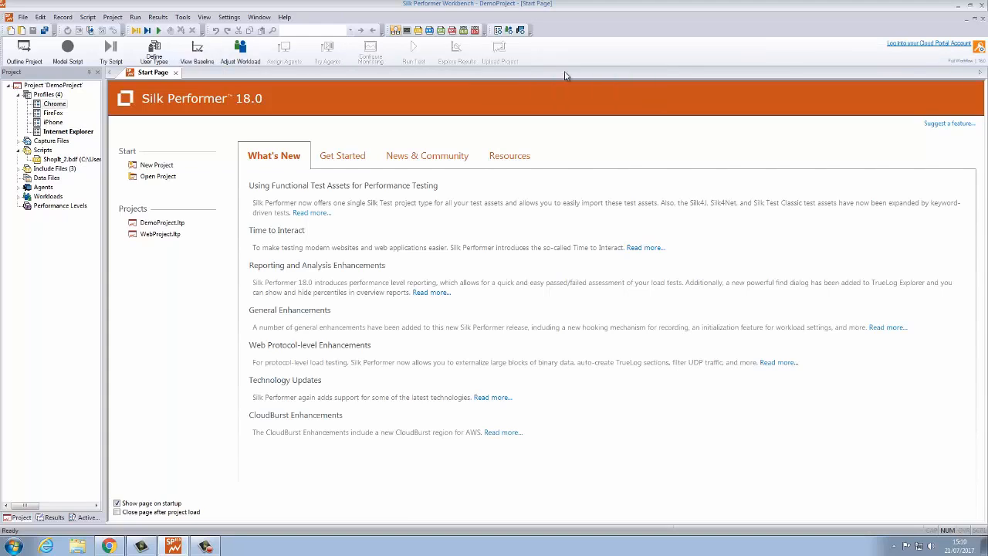
{"action": "left_click", "coordinate": [198, 53]}
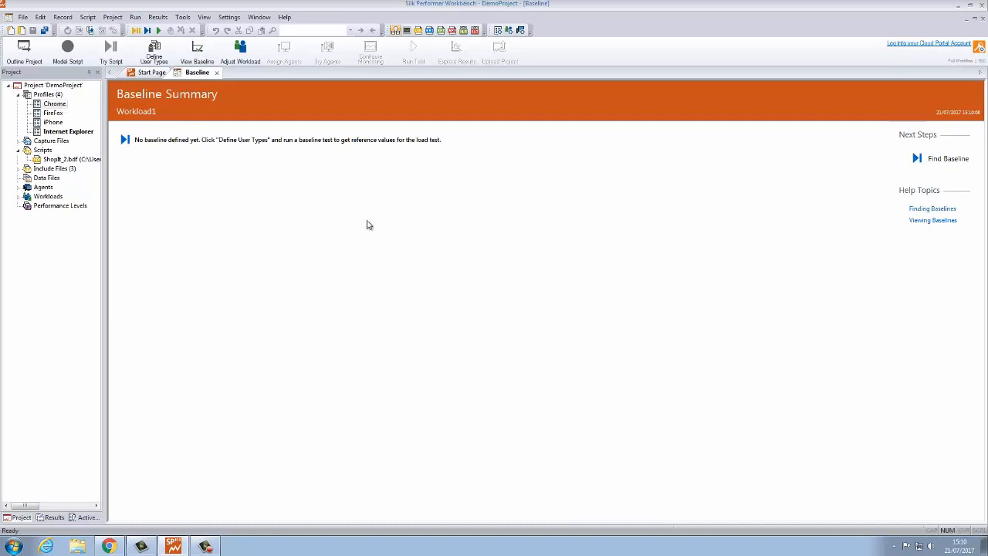
{"action": "left_click", "coordinate": [916, 162]}
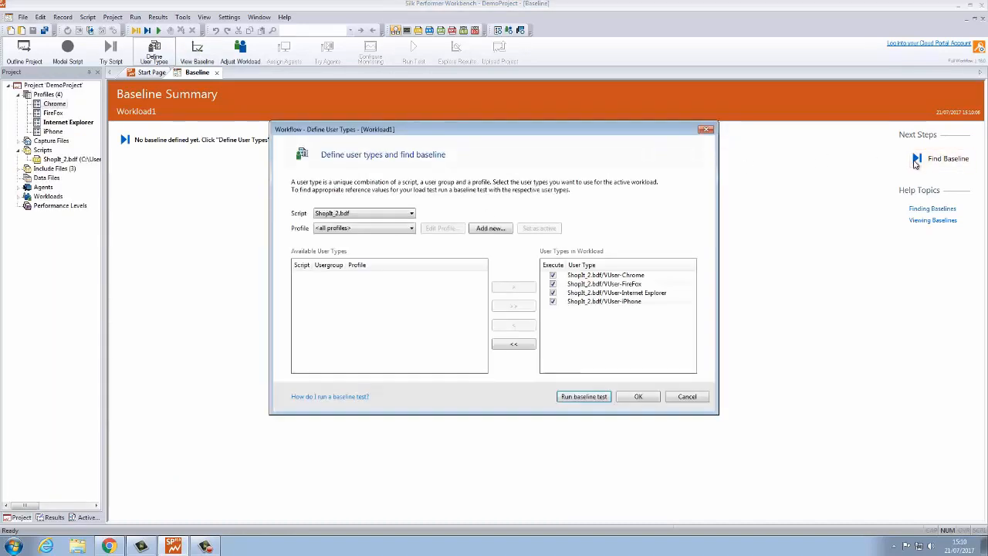
{"action": "left_click", "coordinate": [588, 396]}
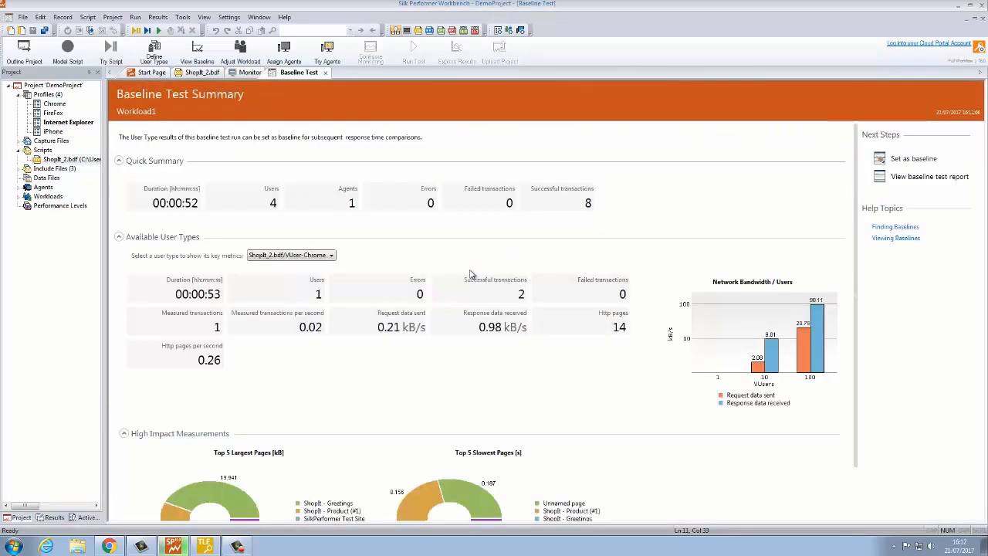
Examine the baseline test report, from the result overview through the Chrome user's summary tables, transactions, timers and web forms.
{"action": "left_click", "coordinate": [928, 177]}
{"action": "scroll", "coordinate": [460, 250], "scroll_direction": "down", "scroll_amount": 2}
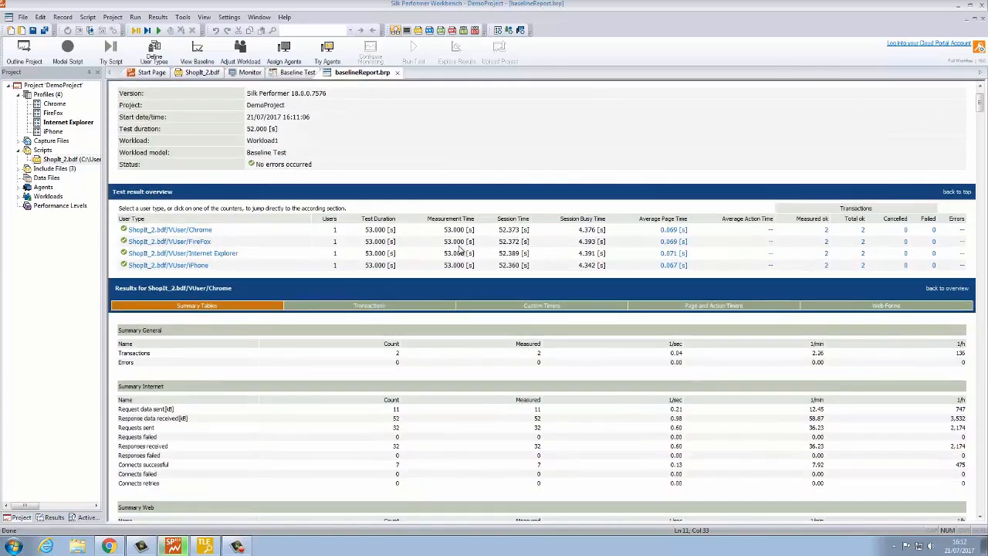
{"action": "scroll", "coordinate": [460, 249], "scroll_direction": "down", "scroll_amount": 5}
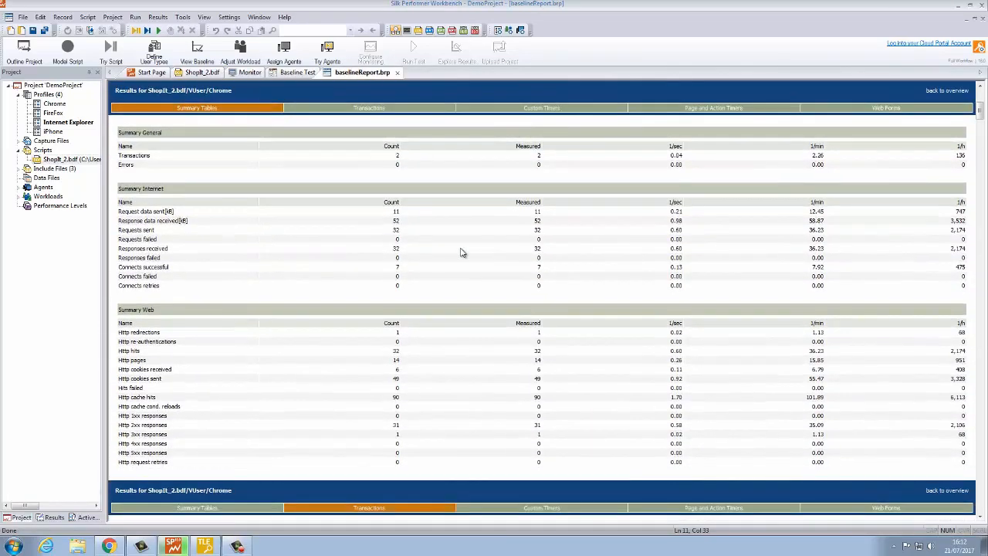
{"action": "scroll", "coordinate": [476, 282], "scroll_direction": "down", "scroll_amount": 5}
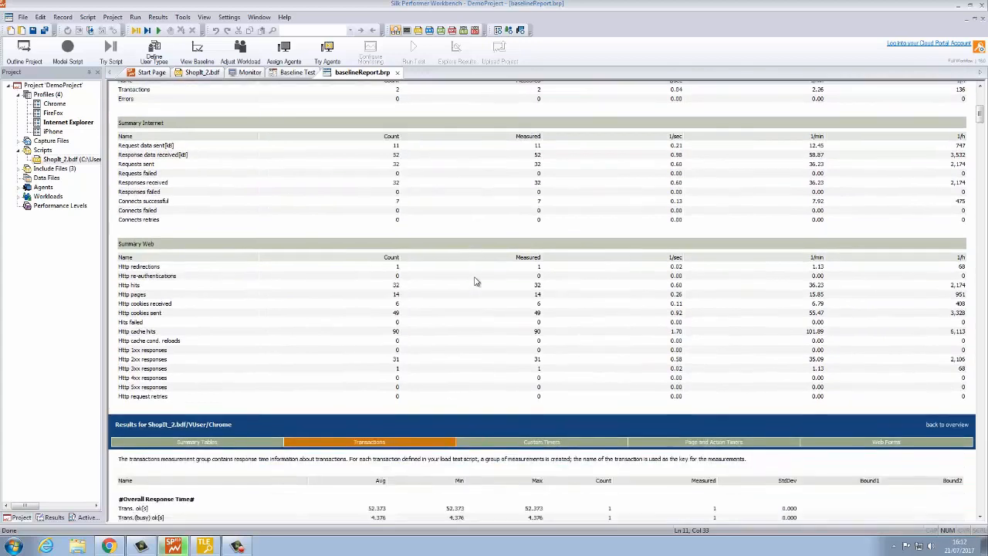
{"action": "scroll", "coordinate": [486, 280], "scroll_direction": "down", "scroll_amount": 2}
{"action": "scroll", "coordinate": [489, 281], "scroll_direction": "down", "scroll_amount": 1}
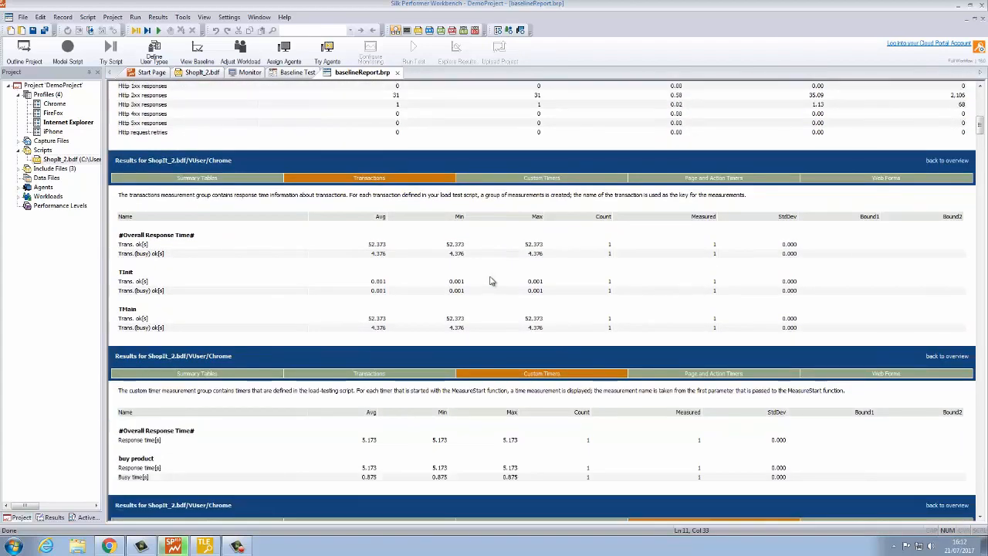
{"action": "scroll", "coordinate": [489, 281], "scroll_direction": "down", "scroll_amount": 3}
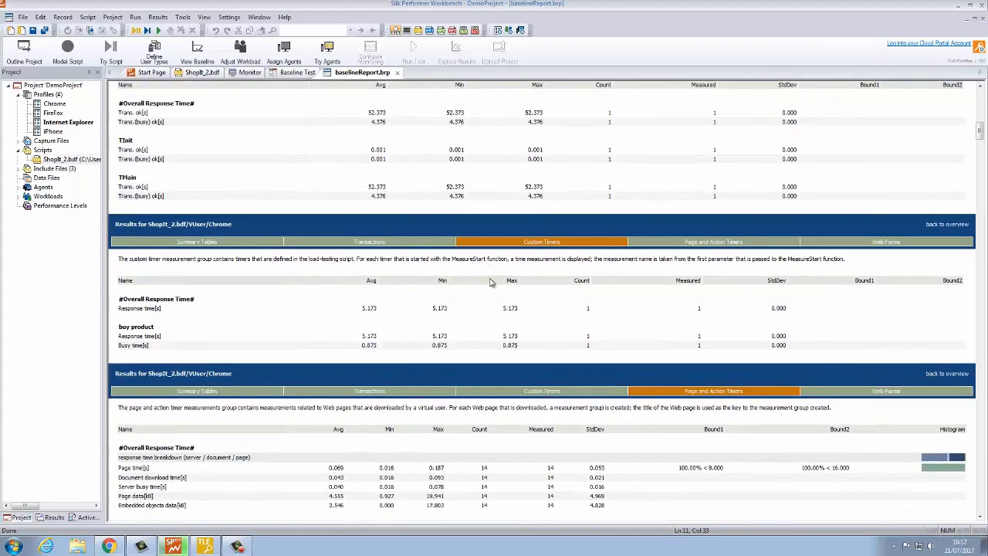
{"action": "scroll", "coordinate": [491, 283], "scroll_direction": "down", "scroll_amount": 3}
{"action": "scroll", "coordinate": [528, 287], "scroll_direction": "down", "scroll_amount": 3}
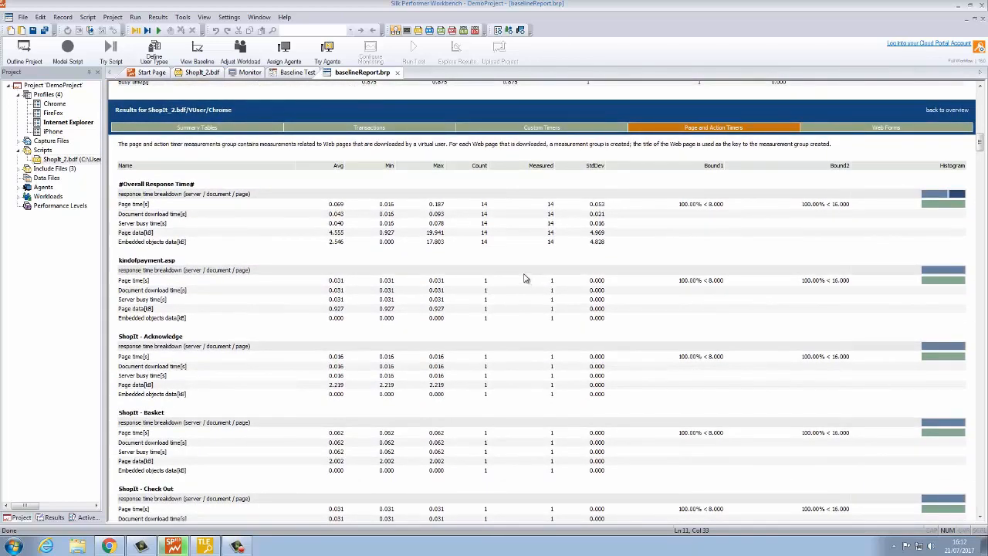
{"action": "scroll", "coordinate": [524, 278], "scroll_direction": "down", "scroll_amount": 20}
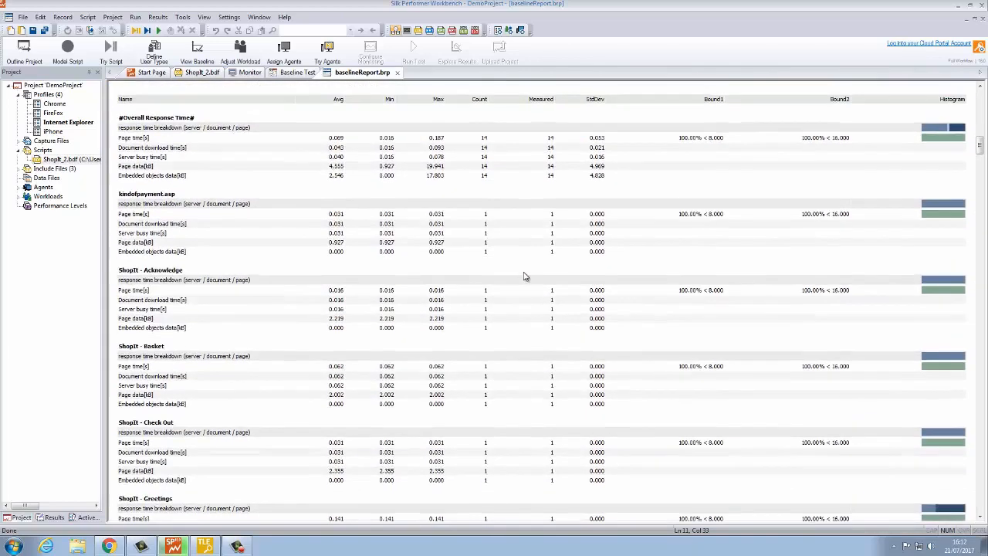
{"action": "scroll", "coordinate": [525, 284], "scroll_direction": "down", "scroll_amount": 10}
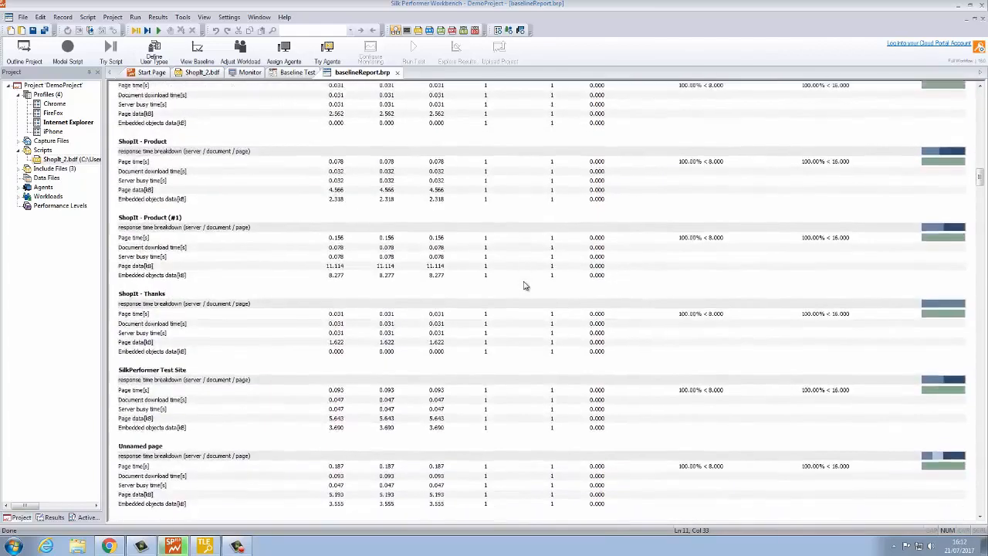
{"action": "scroll", "coordinate": [525, 284], "scroll_direction": "up", "scroll_amount": 20}
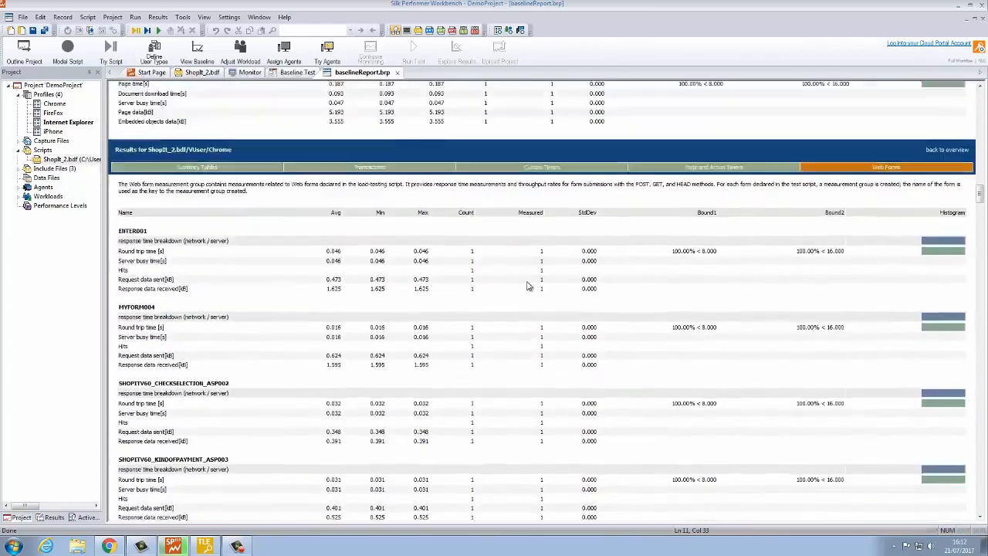
{"action": "scroll", "coordinate": [521, 283], "scroll_direction": "up", "scroll_amount": 15}
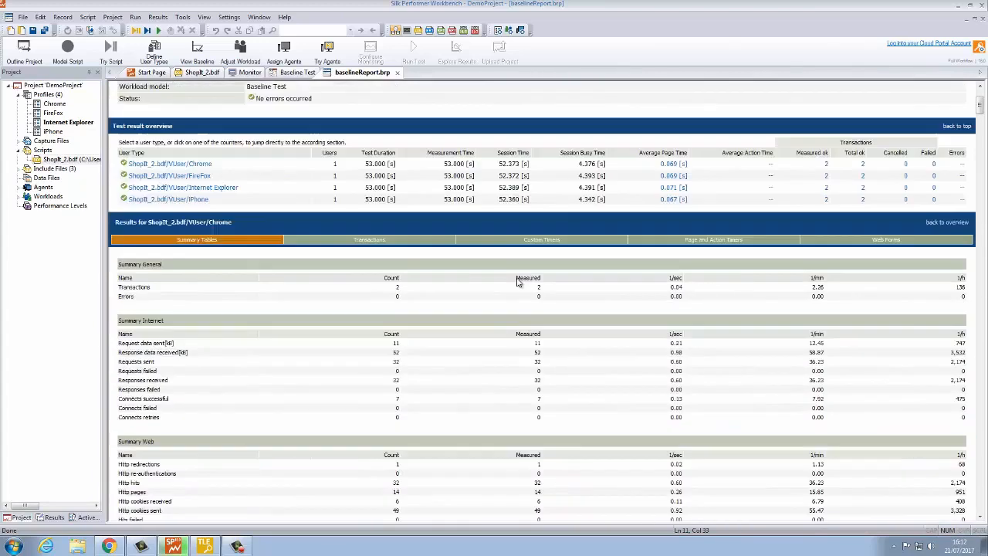
Close the baseline report and accept the test results as the workload's baseline.
{"action": "left_click", "coordinate": [396, 71]}
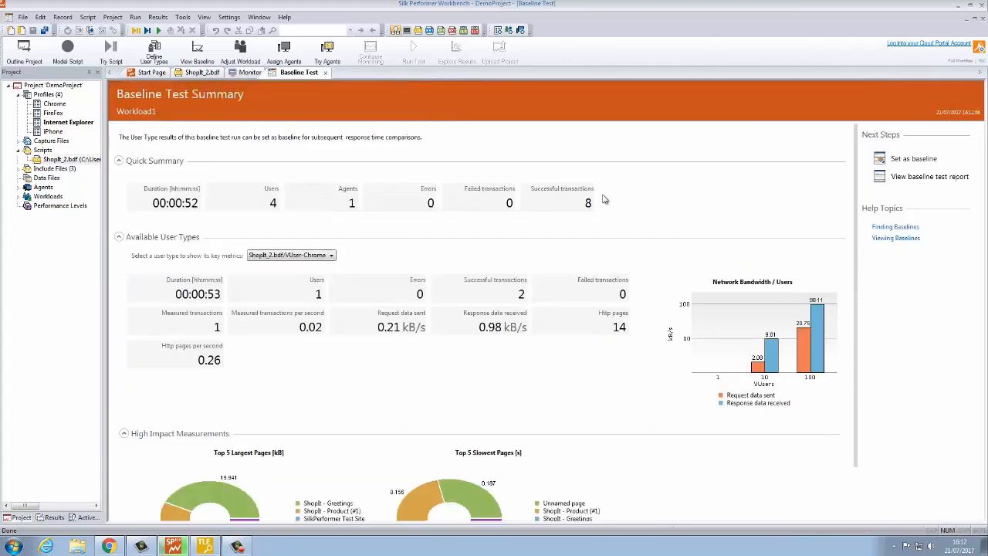
{"action": "left_click", "coordinate": [889, 160]}
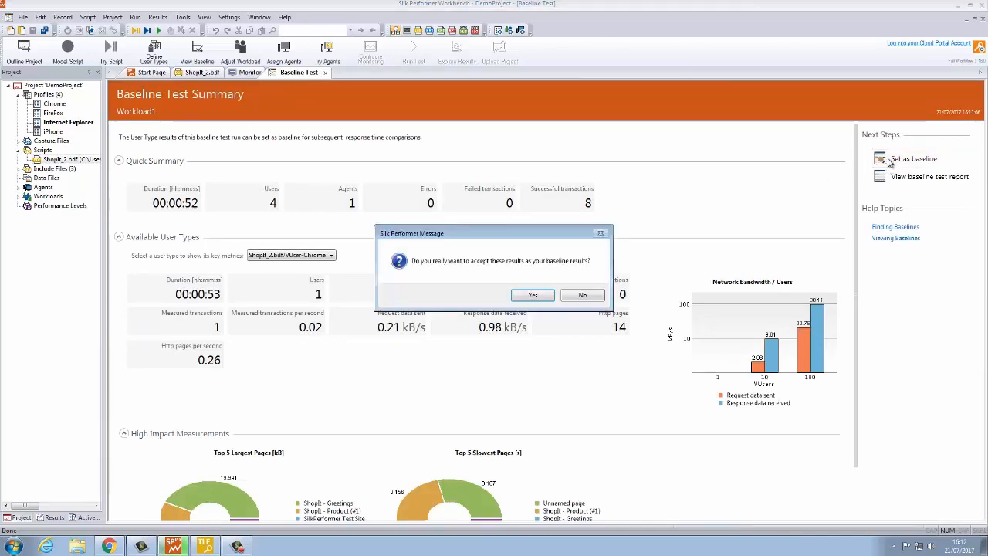
{"action": "left_click", "coordinate": [534, 297]}
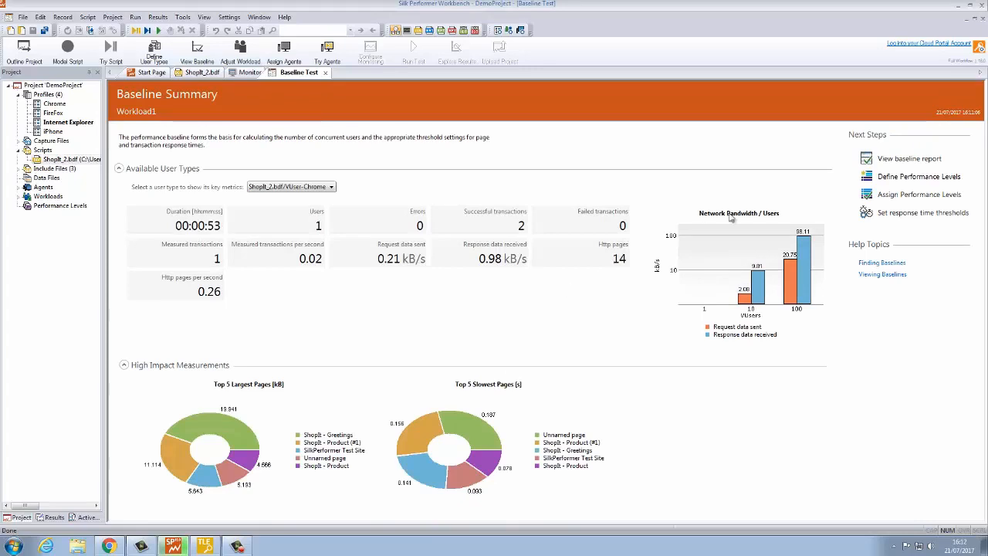
Configure response time thresholds to raise a warning when the lower bound is exceeded and an error for the upper bound.
{"action": "left_click", "coordinate": [900, 218]}
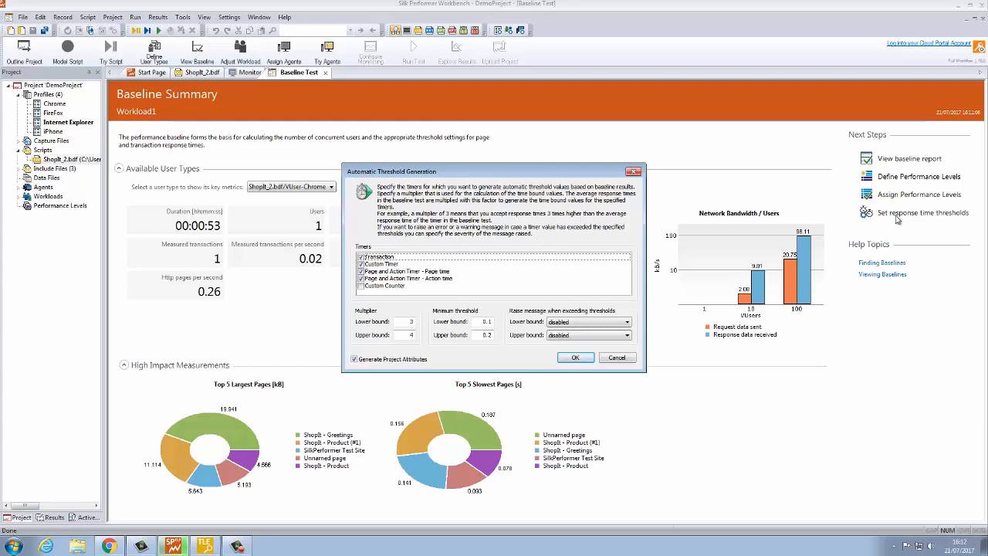
{"action": "left_click", "coordinate": [573, 324]}
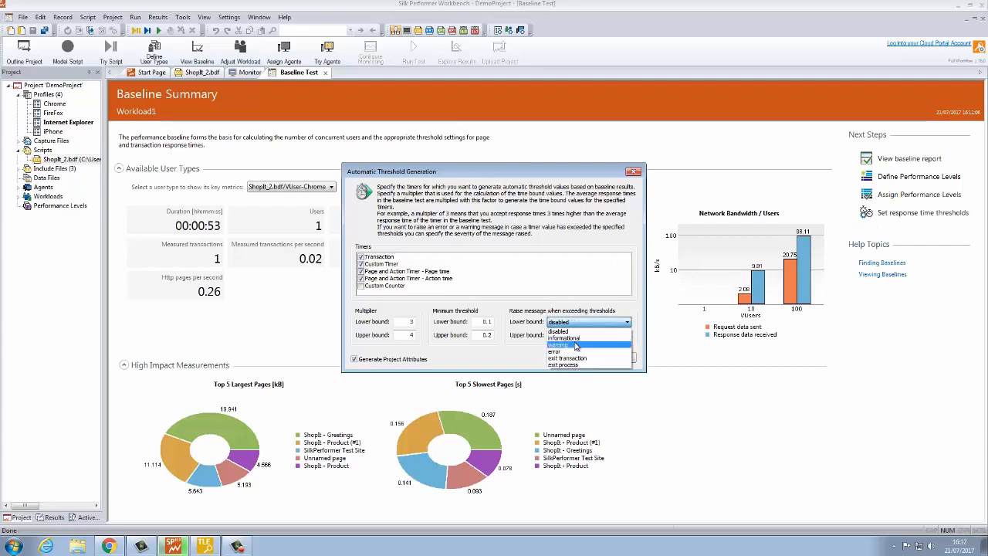
{"action": "left_click", "coordinate": [575, 345]}
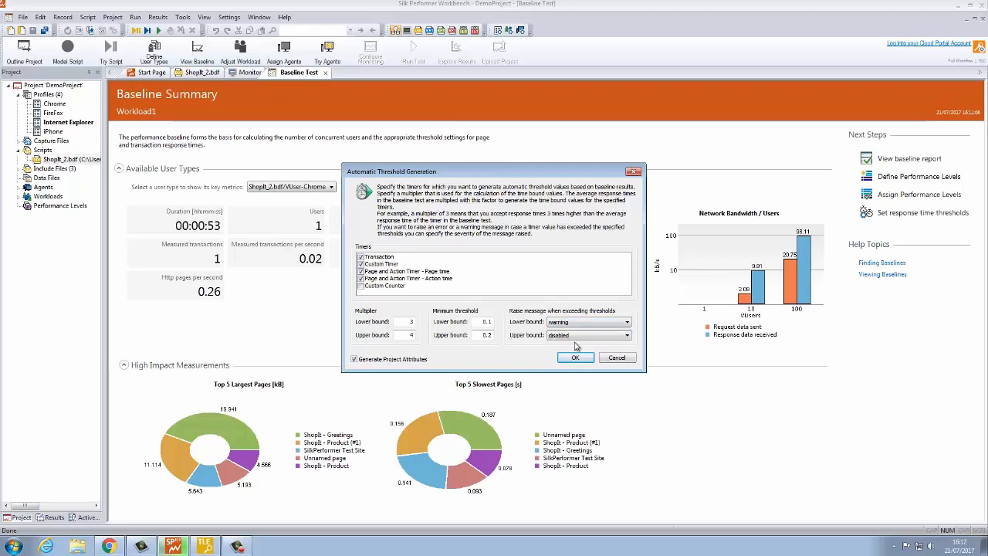
{"action": "left_click", "coordinate": [572, 337]}
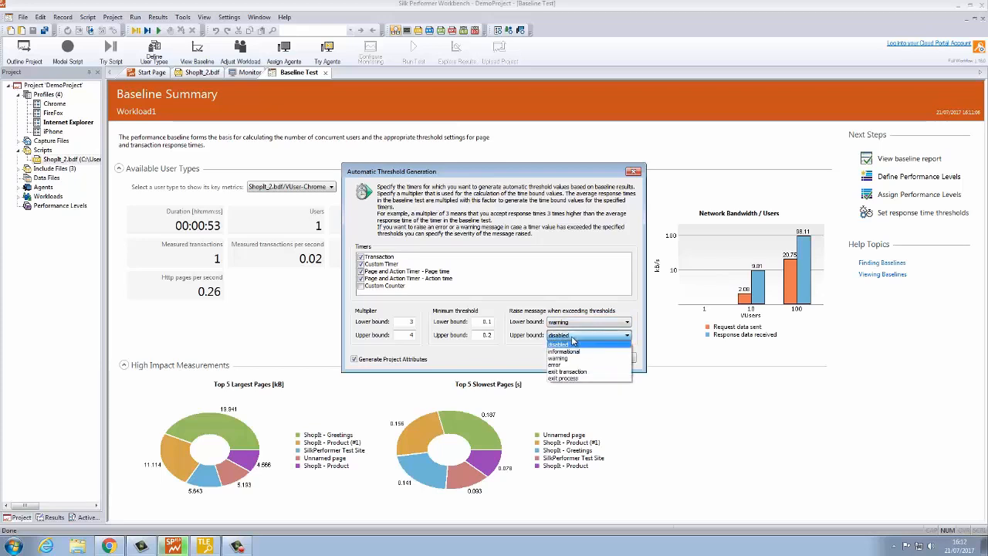
{"action": "left_click", "coordinate": [569, 364]}
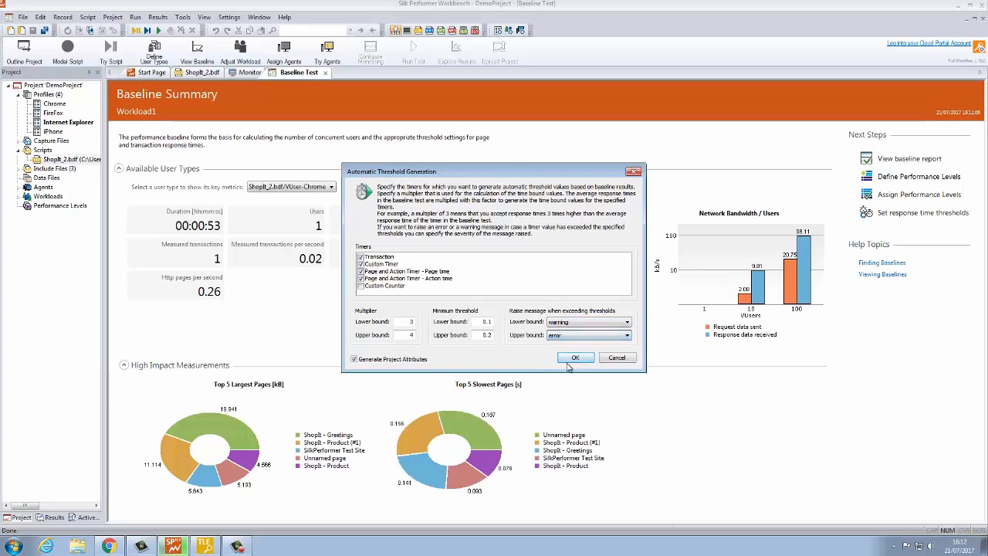
Set the threshold multipliers to 2 for the lower bound and 4 for the upper bound, and generate the thresholds.
{"action": "double_click", "coordinate": [405, 323]}
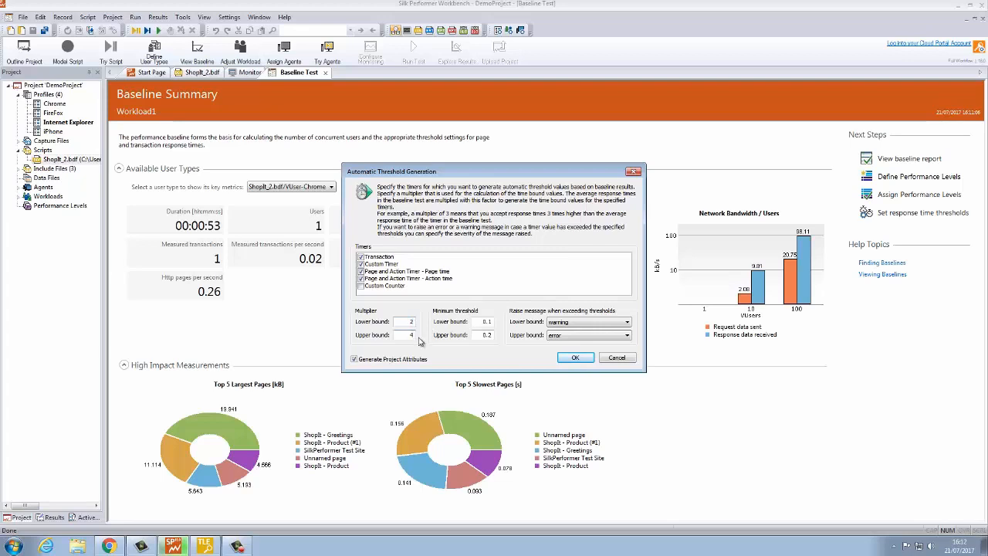
{"action": "type", "text": "4"}
{"action": "left_click", "coordinate": [575, 359]}
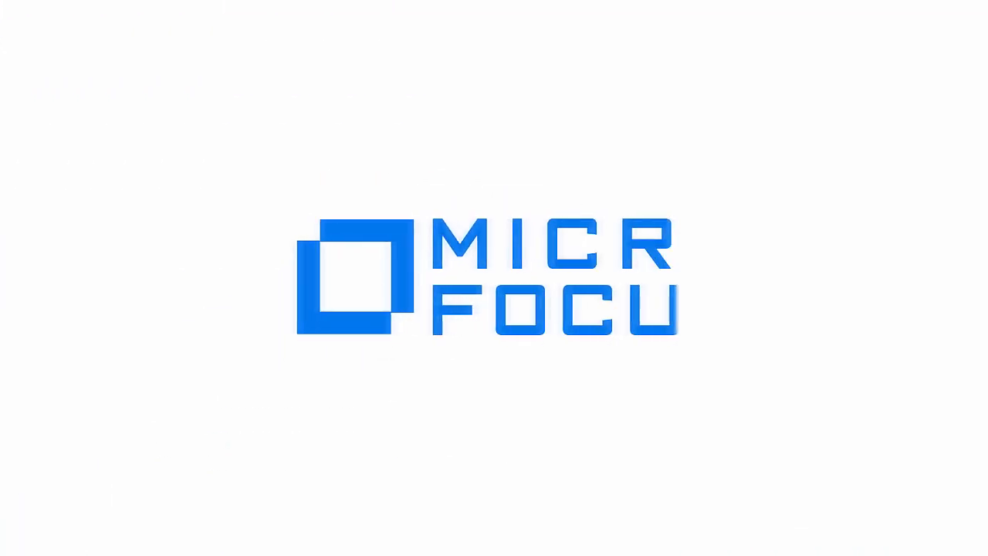